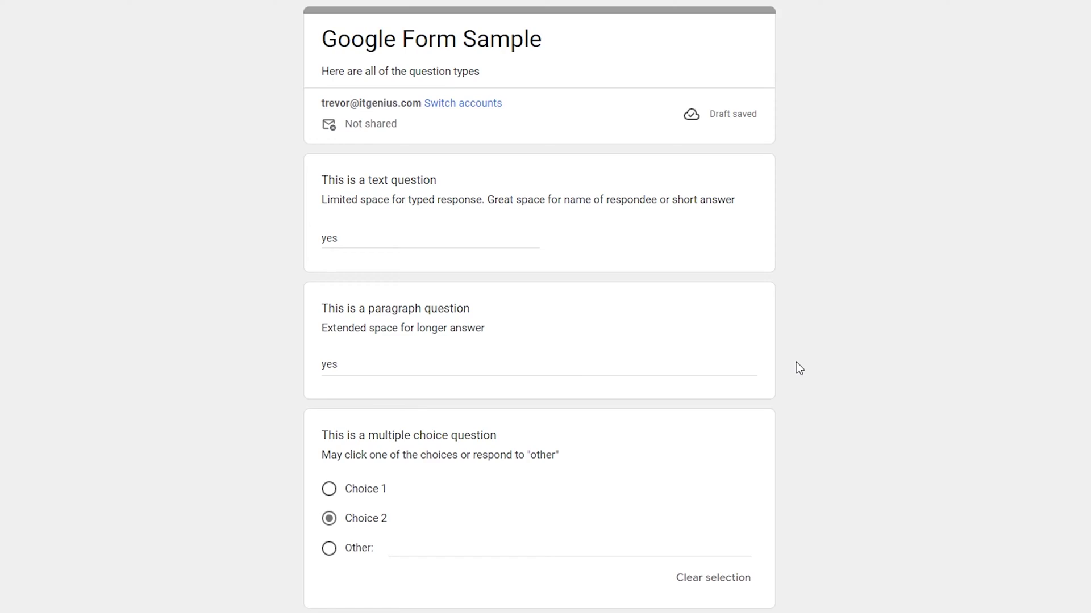
Create a new blank Google Form with the form.new shortcut
scroll(795, 364, down, 5)
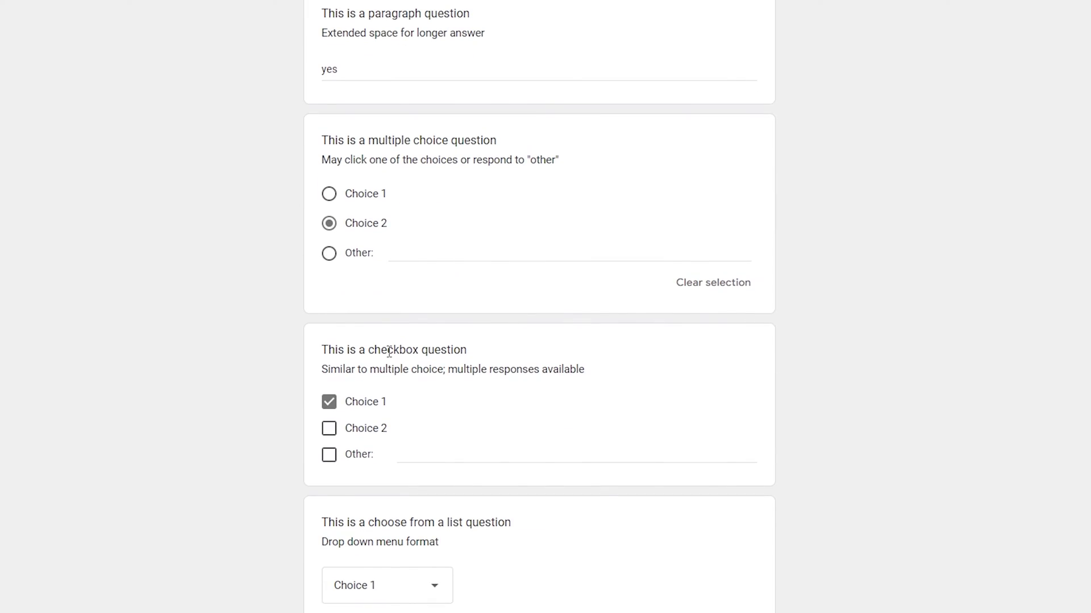
scroll(537, 387, down, 5)
scroll(537, 387, down, 5)
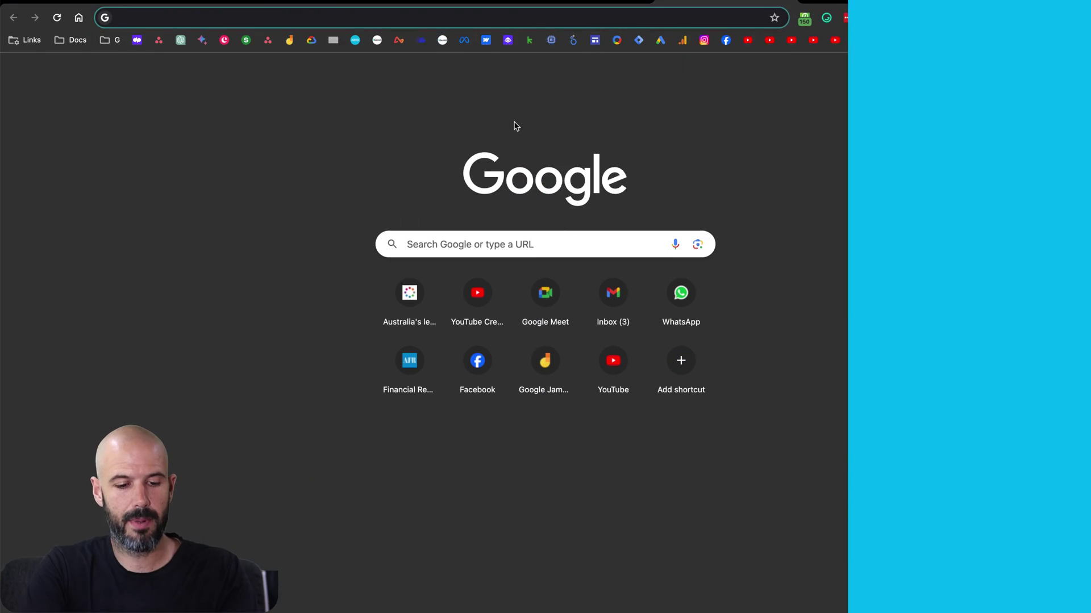
text(form.new)
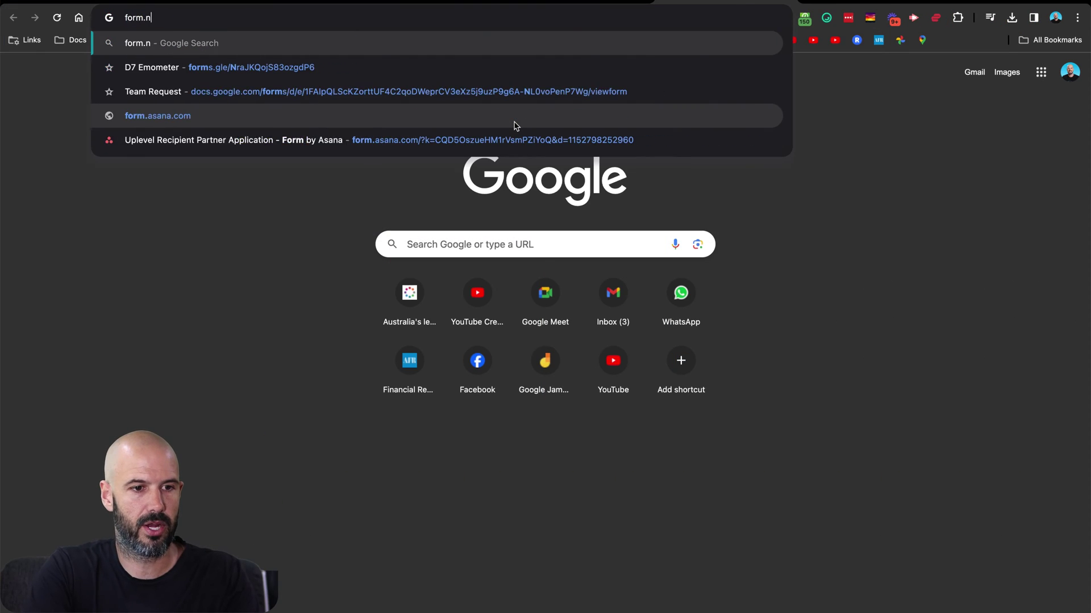
key(Return)
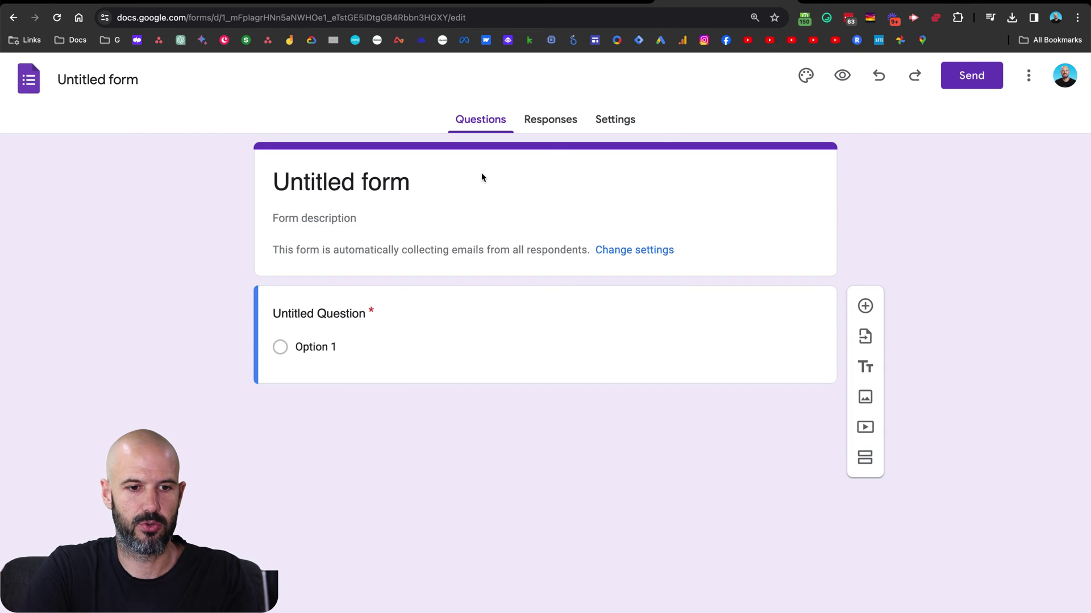
Title the form 'Demo Form' and word the first question 'Submit your URL to share'
click(471, 180)
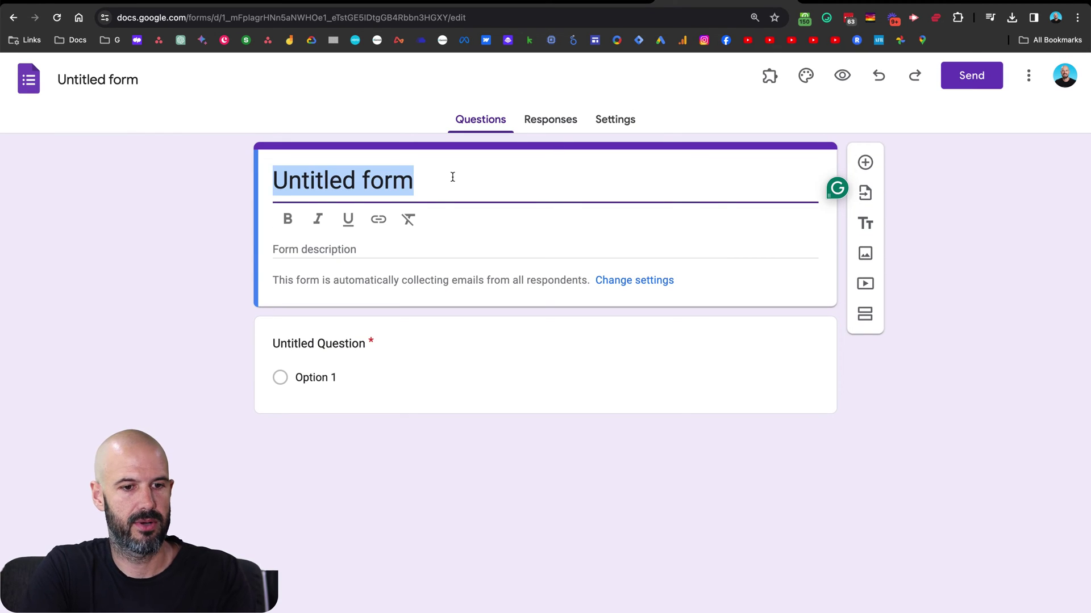
text(Demo FOrm)
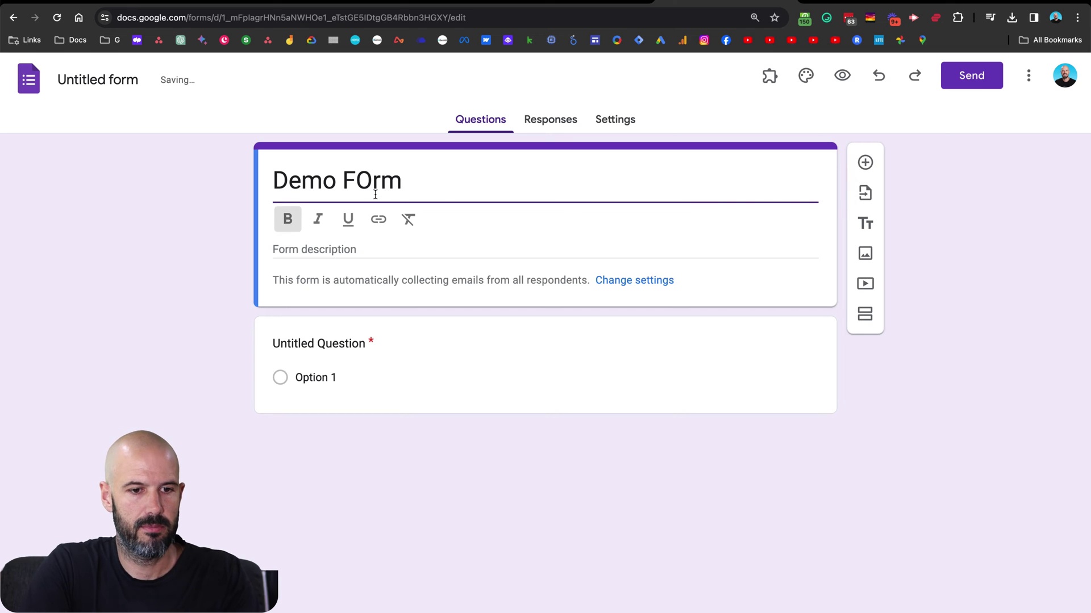
click(318, 376)
click(356, 340)
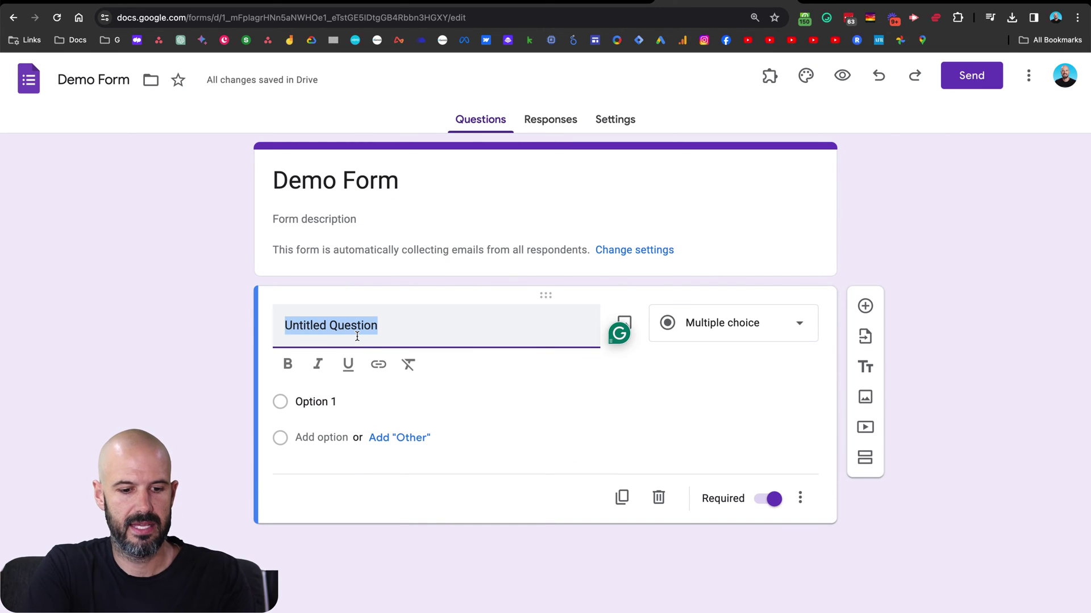
text(Submit your URL)
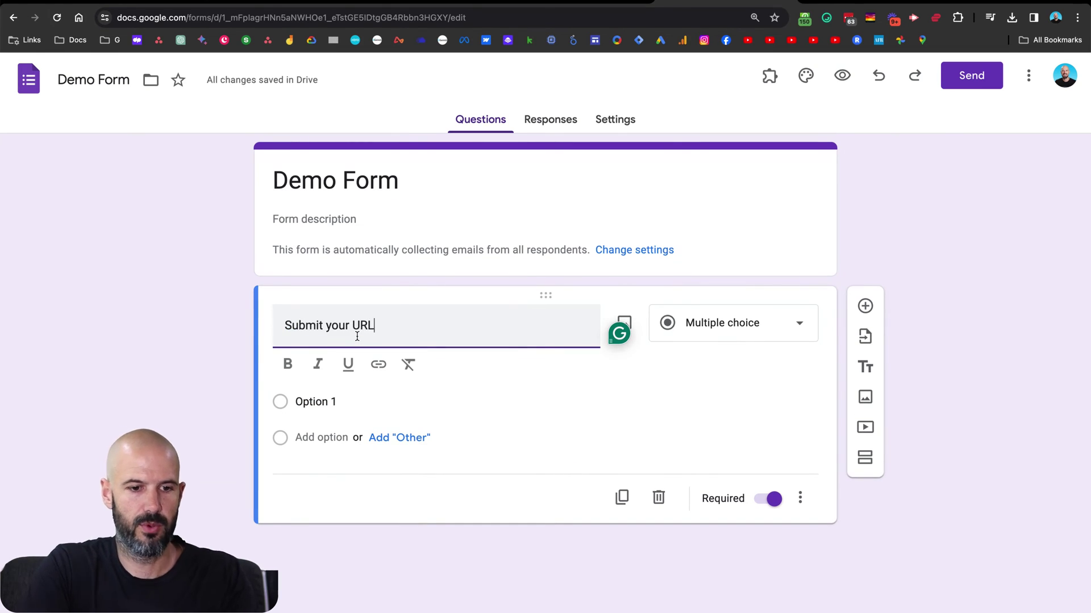
text( to share)
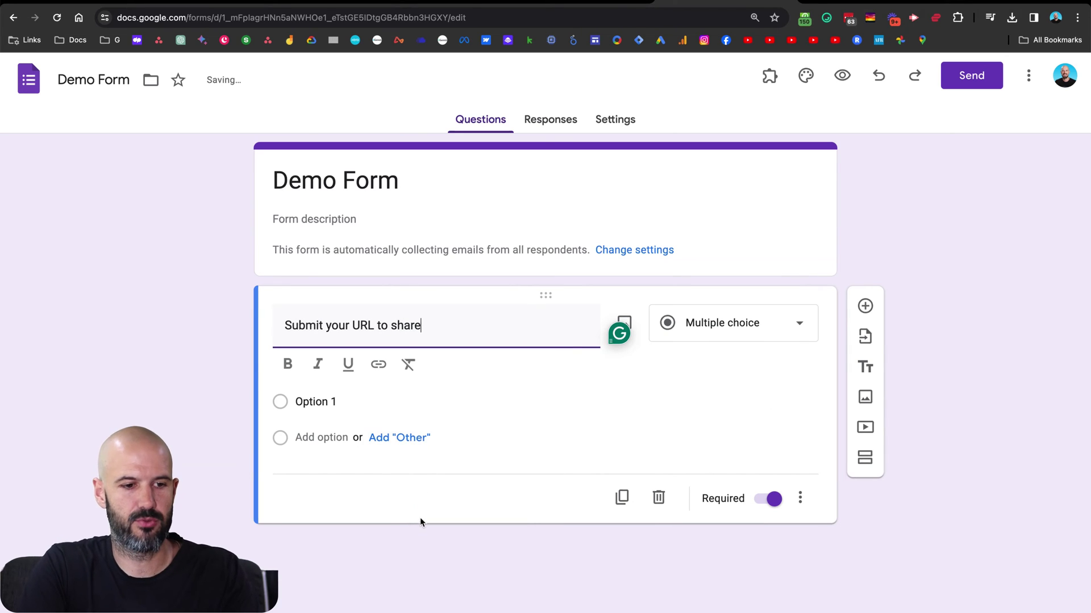
click(421, 519)
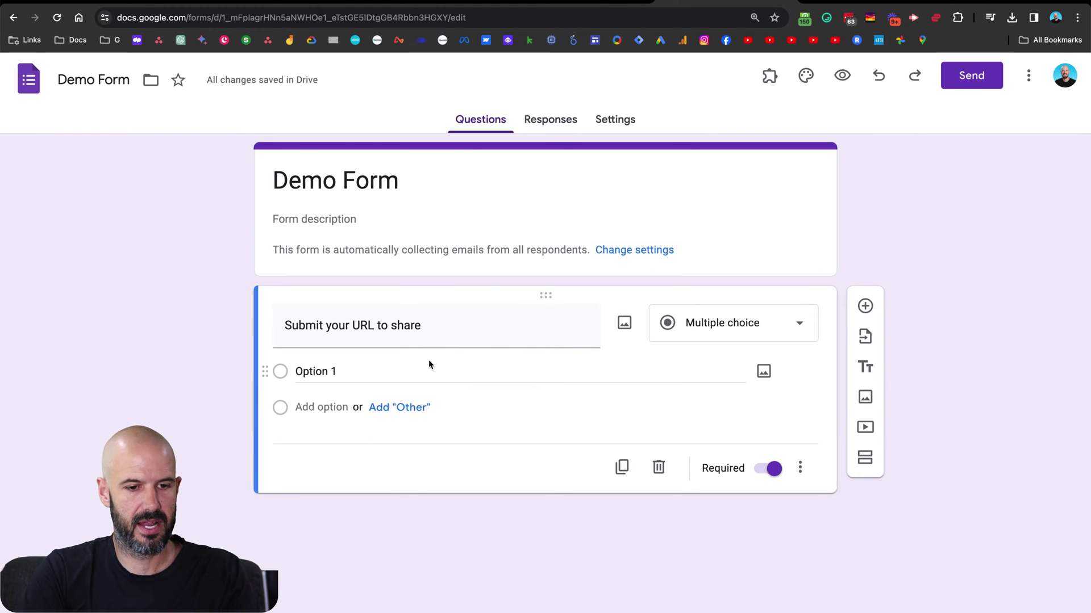
Make the question a Short answer and add response validation
click(736, 313)
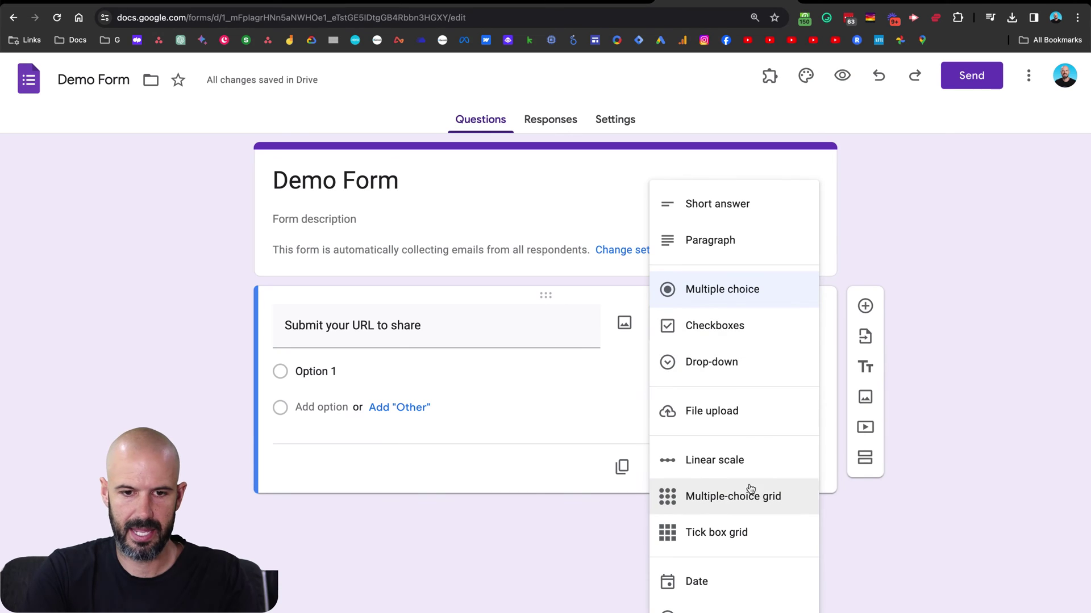
click(755, 213)
click(798, 441)
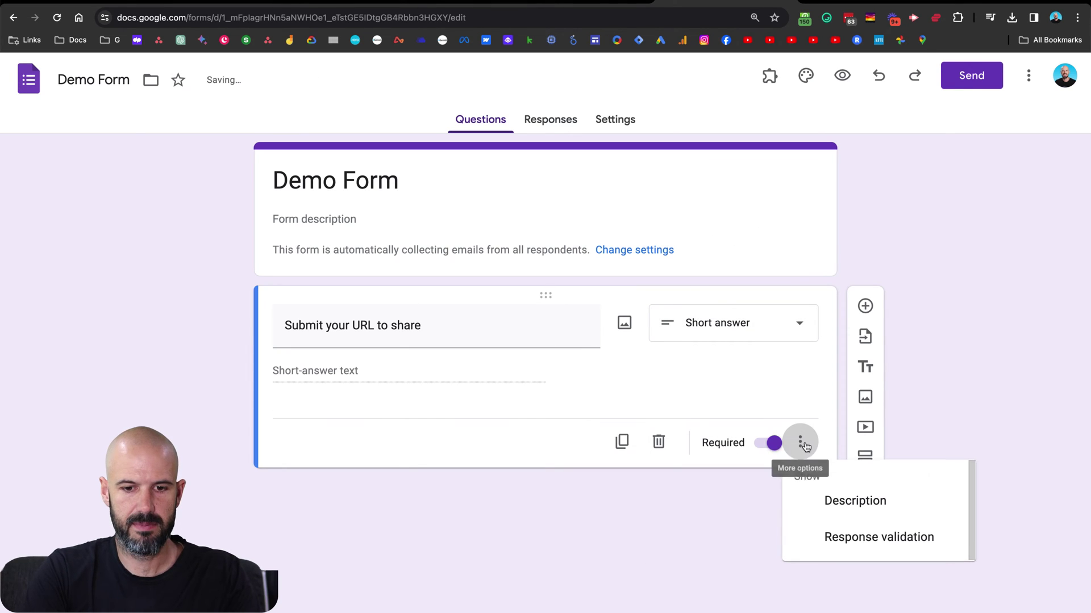
click(901, 536)
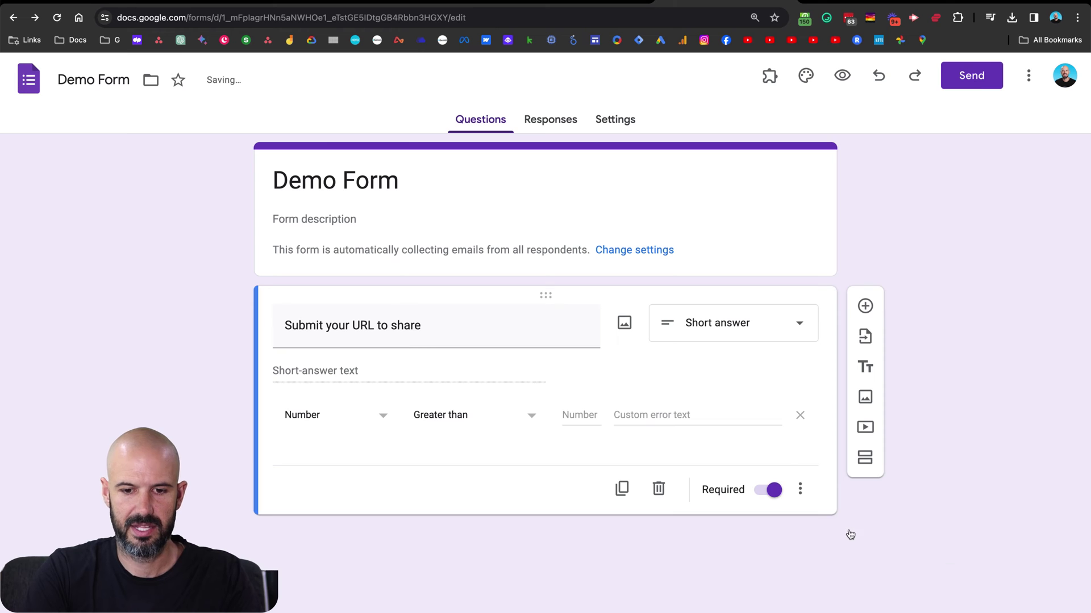
Set validation to Text > URL with the error message 'that's not a URL!'
click(362, 418)
click(363, 417)
click(439, 422)
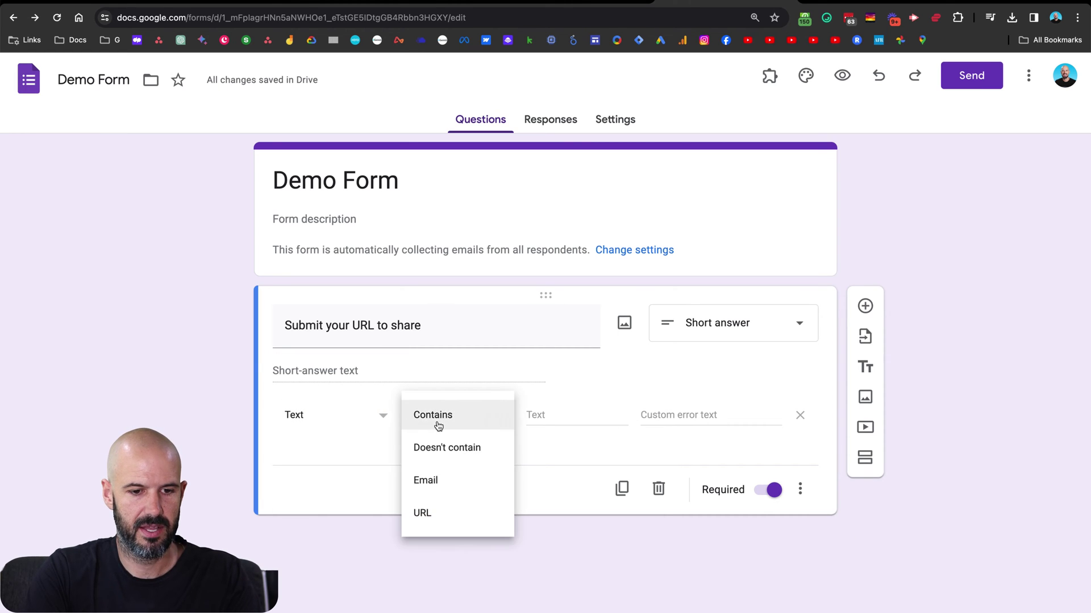
click(455, 513)
click(611, 416)
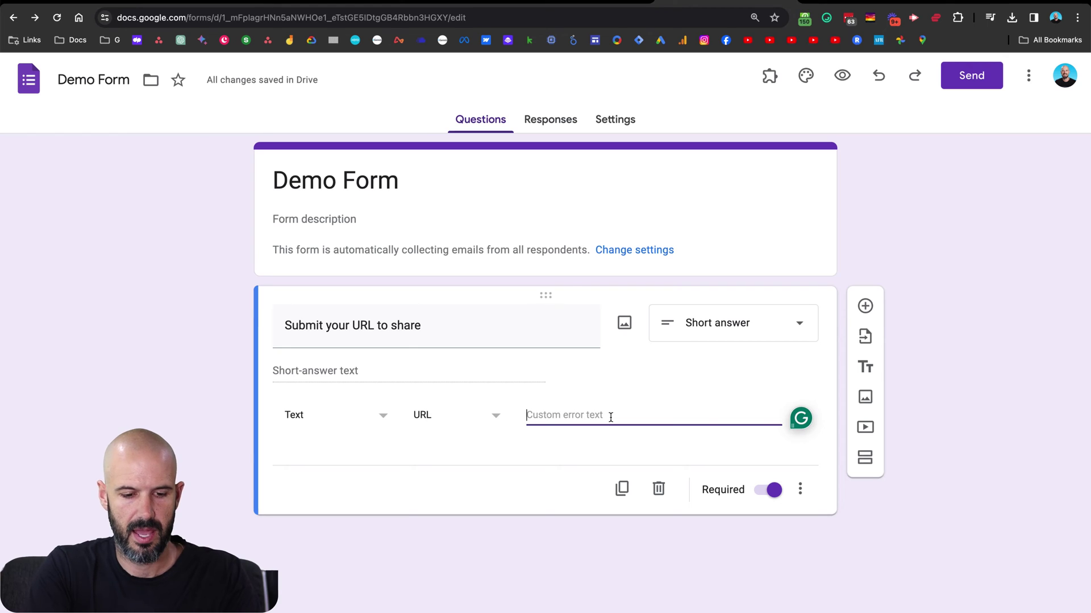
text(that's not a URL!)
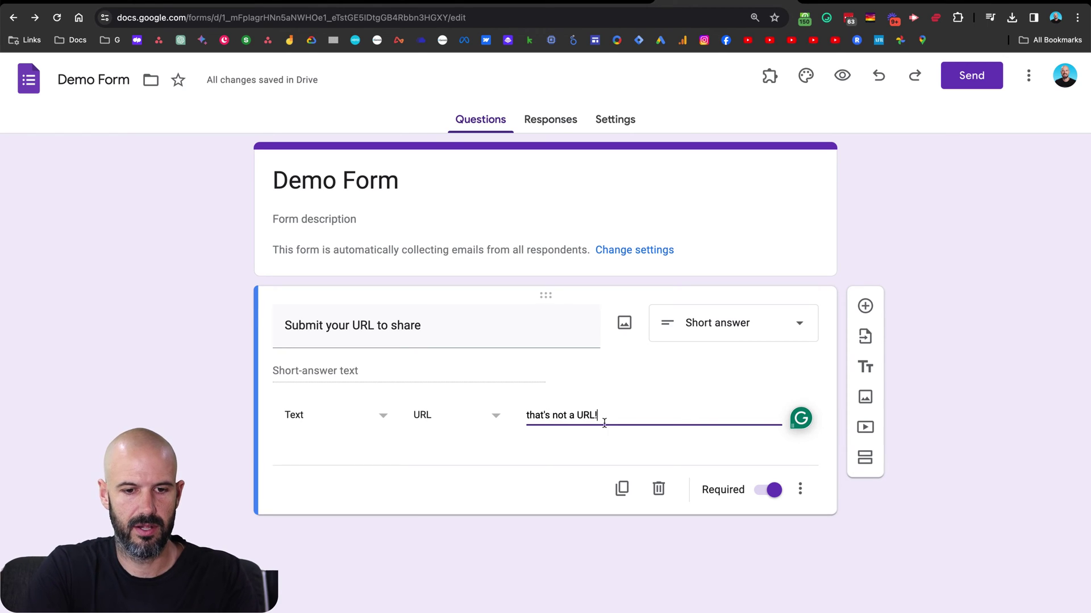
click(568, 452)
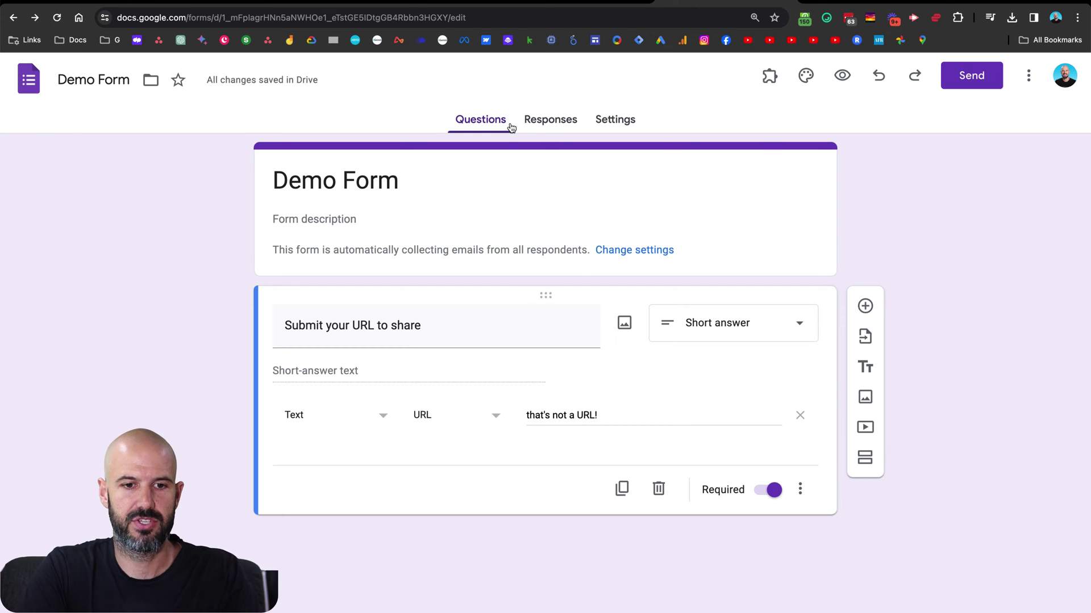
click(529, 122)
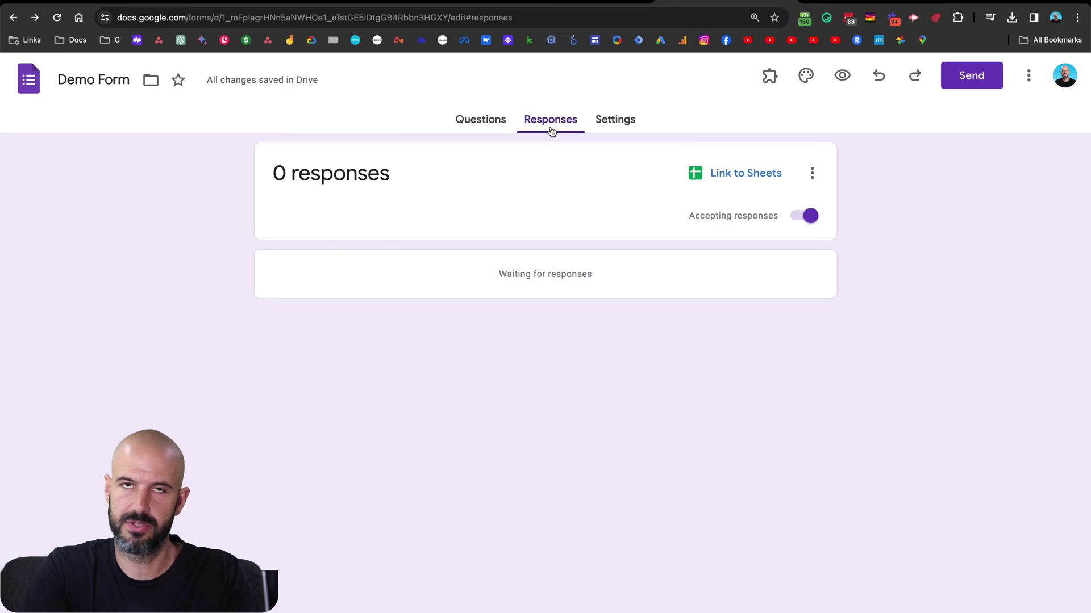
Link responses to a new spreadsheet named 'Demo Form (URL Responses)'
click(754, 183)
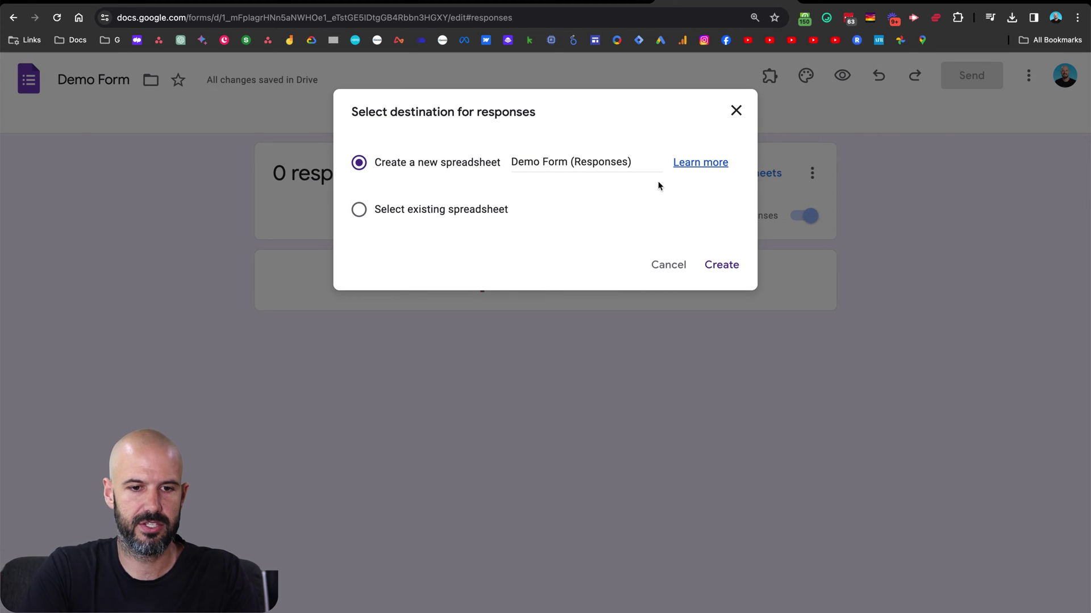
click(533, 161)
click(573, 162)
text(UR)
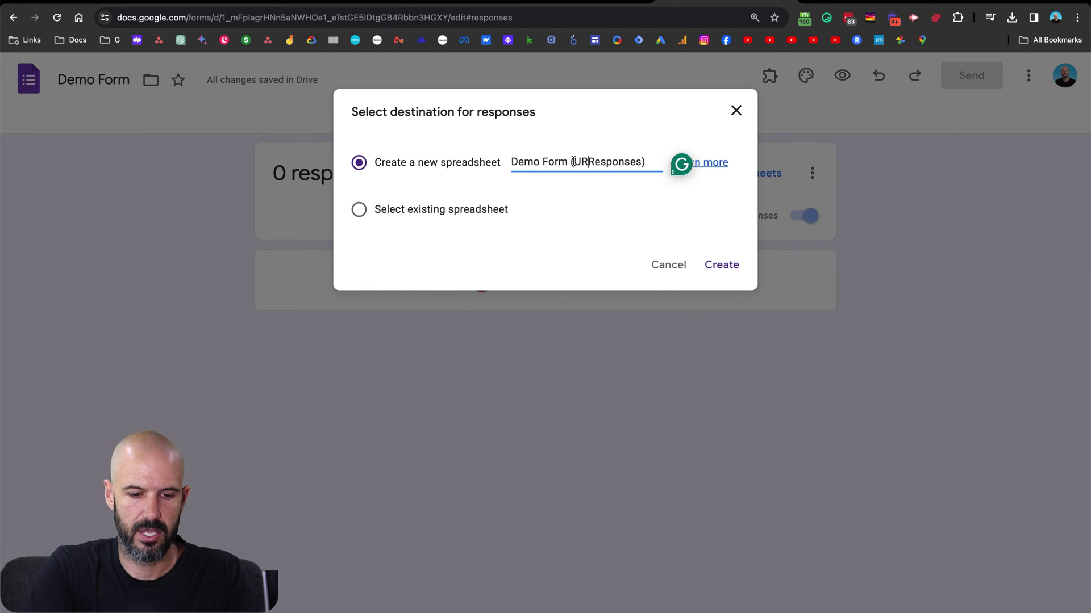
text(L)
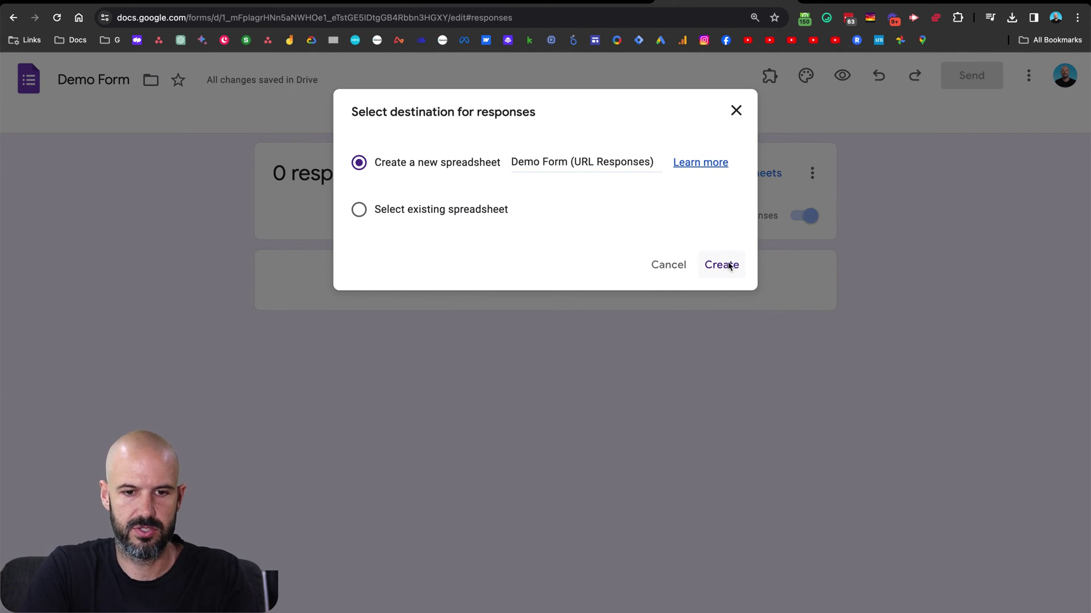
click(726, 264)
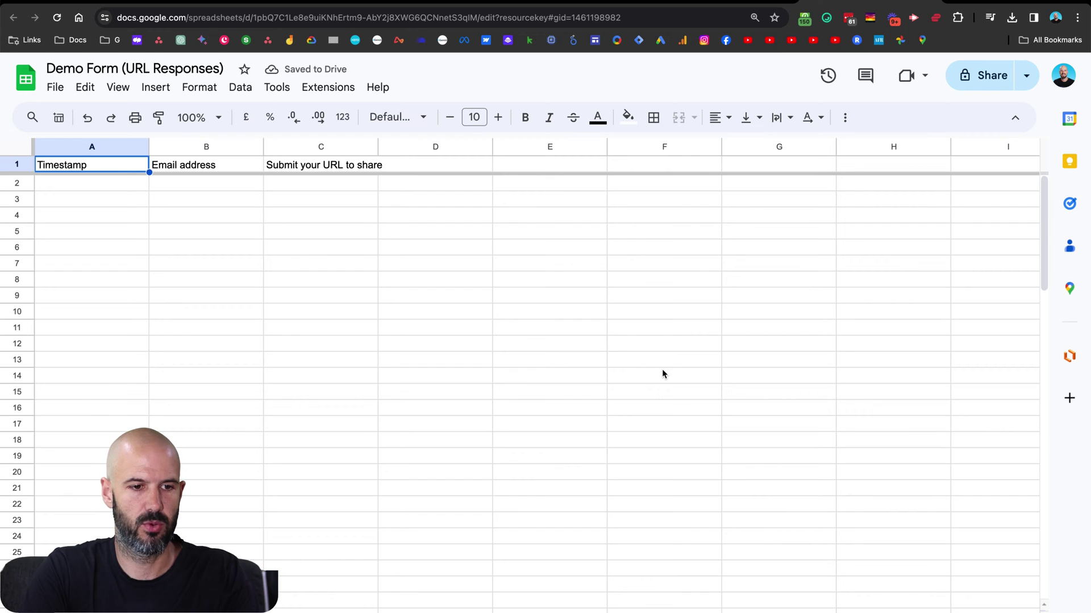
Check the new sheet's Timestamp, Email address and question columns, then return to the form
key(ctrl+shift+Tab)
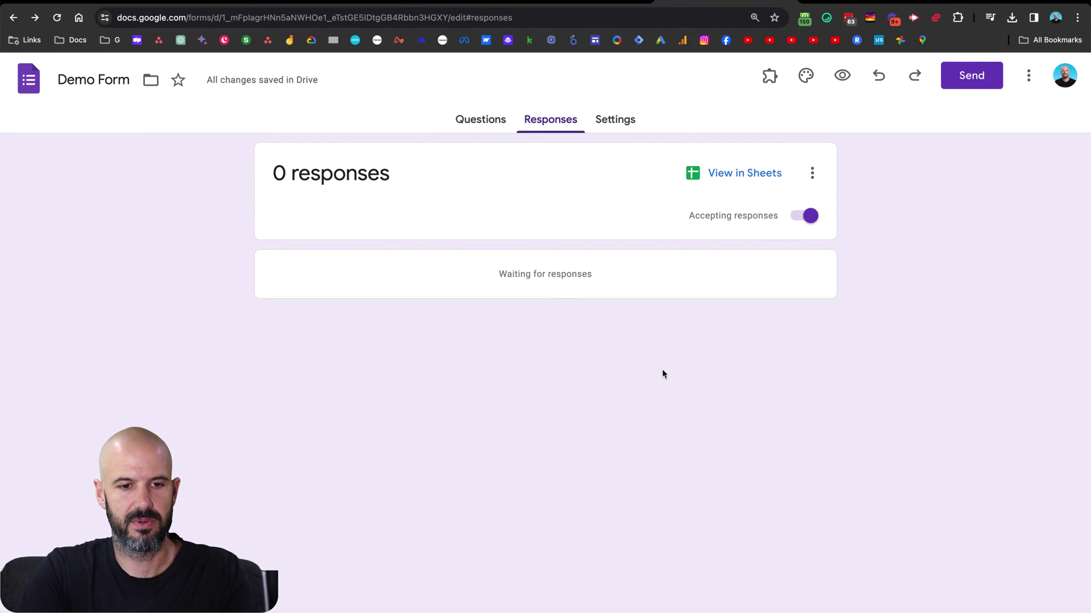
In the form's Responses settings, set Collect email addresses to Do not collect
key(ctrl+Tab)
key(ctrl+shift+Tab)
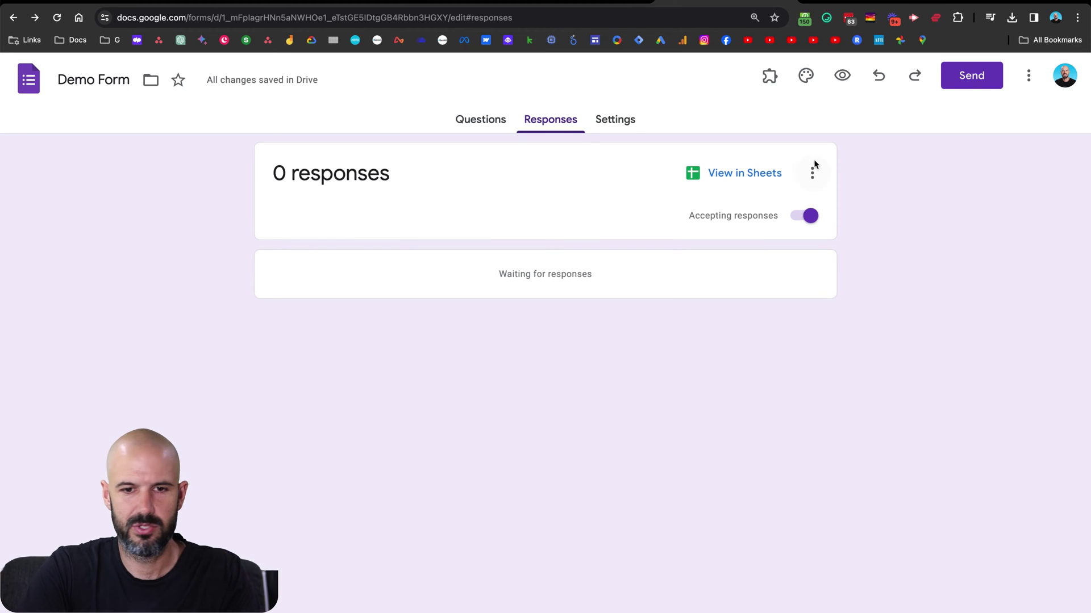
click(615, 119)
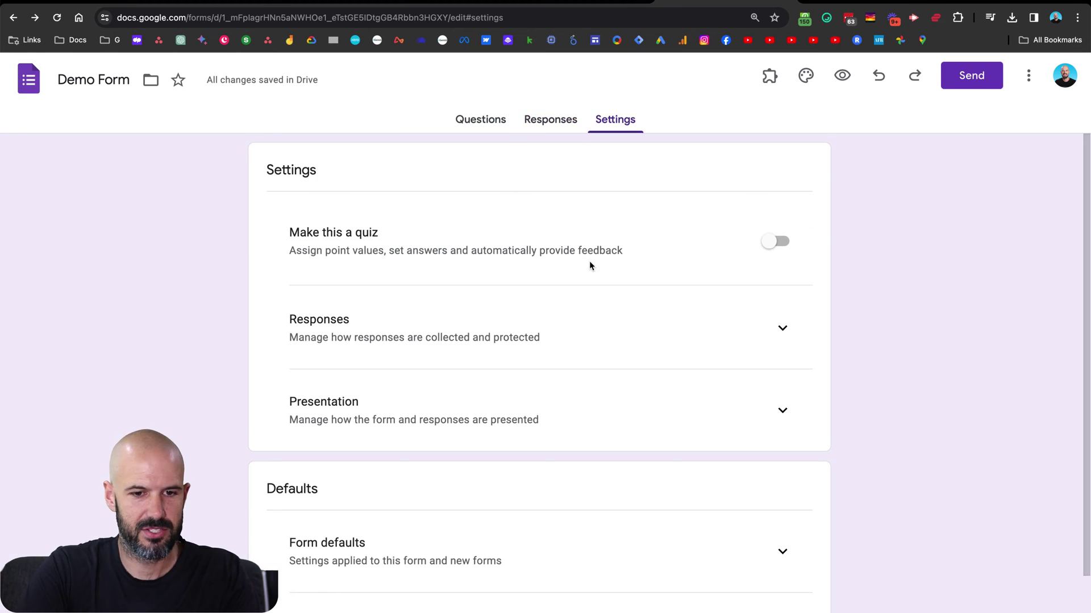
scroll(588, 262, down, 3)
click(780, 241)
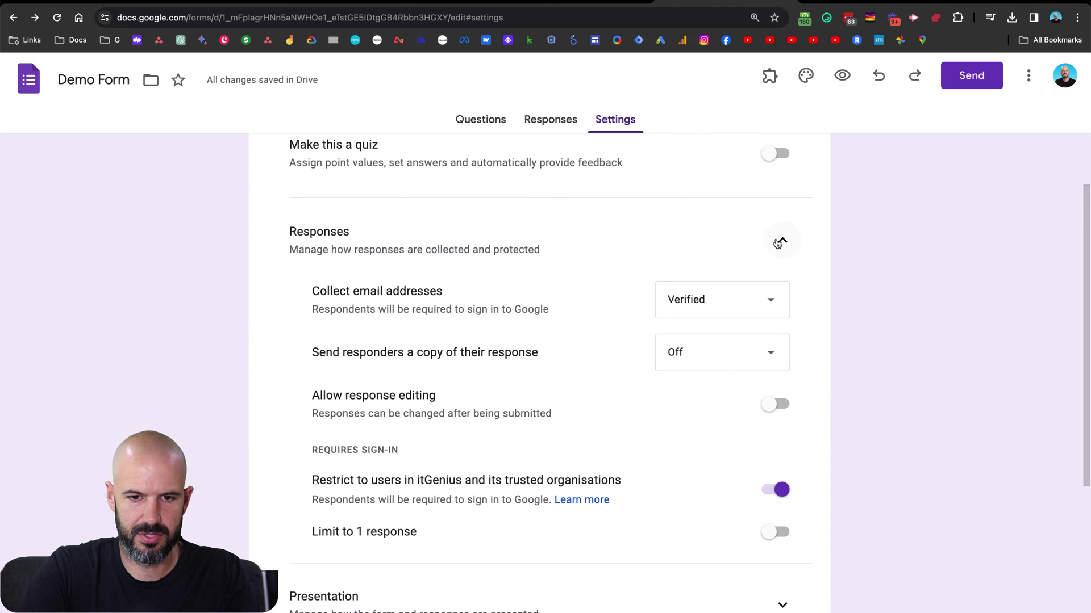
click(712, 309)
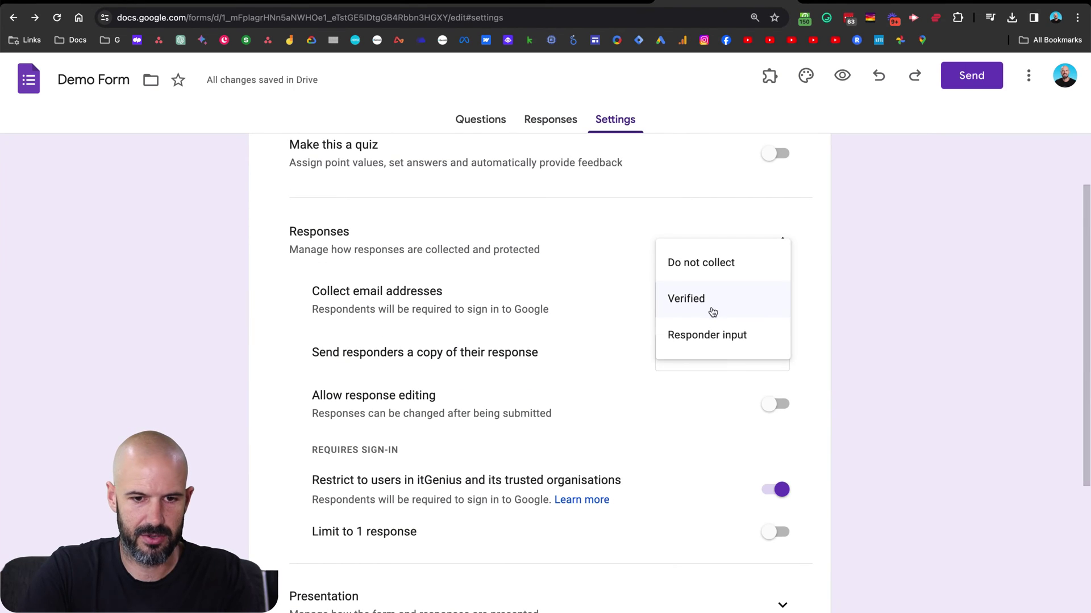
click(719, 264)
Turn off the restriction to itGenius users and go back to the Questions page
scroll(609, 336, down, 5)
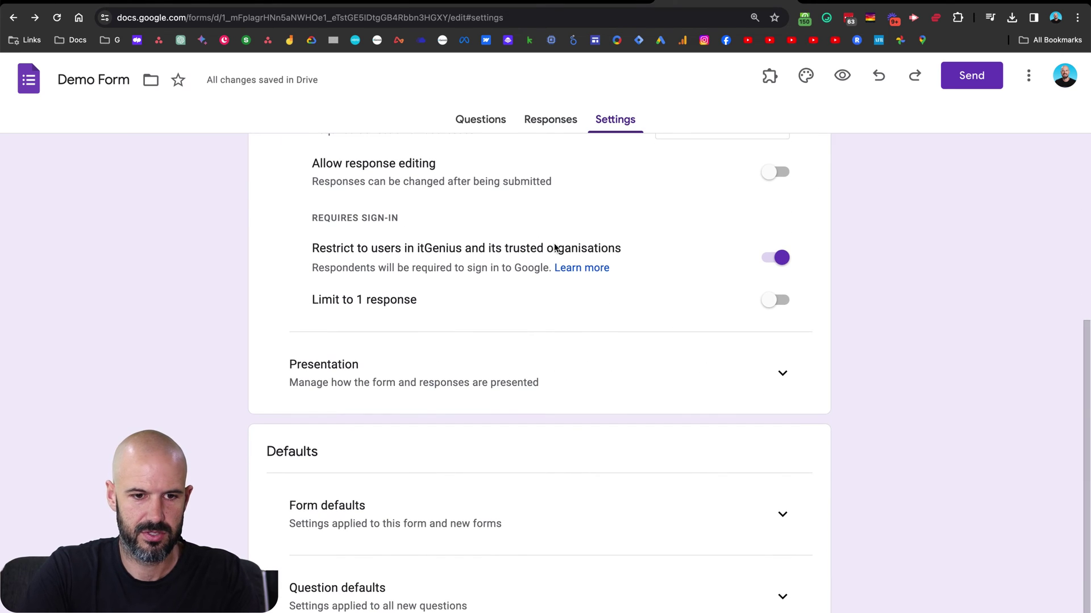
click(774, 259)
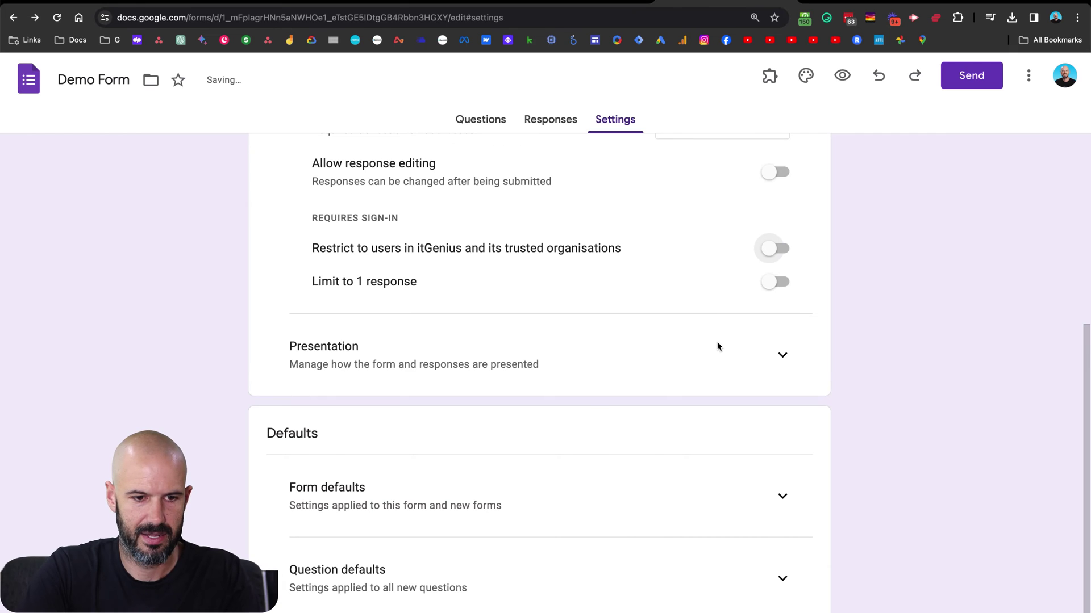
scroll(717, 346, up, 6)
click(550, 119)
click(501, 120)
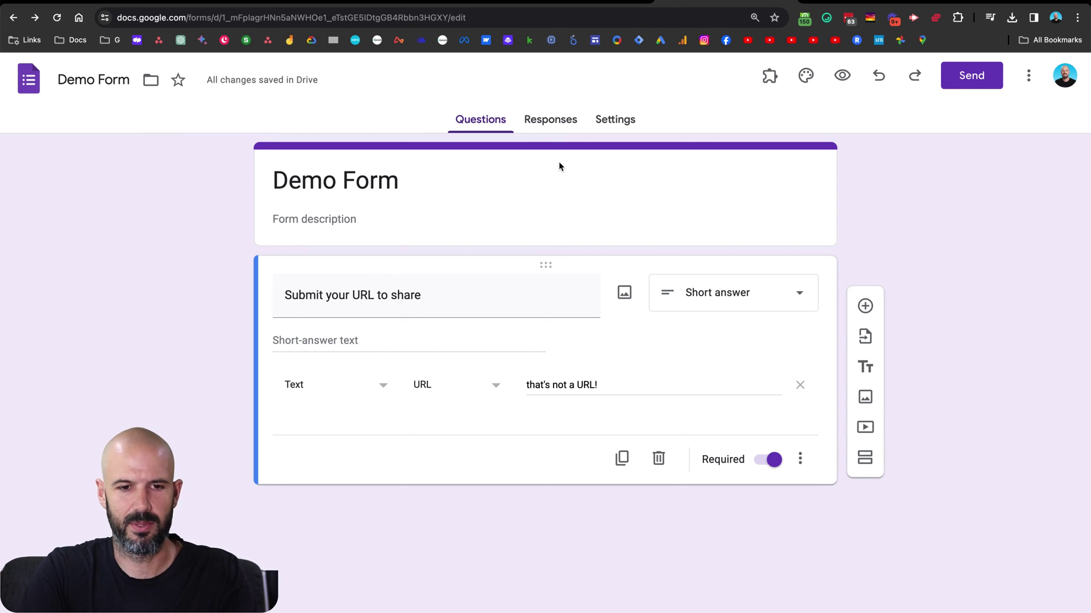
Preview Demo Form as a respondent and select the 'Submit your URL to share' answer field
click(843, 76)
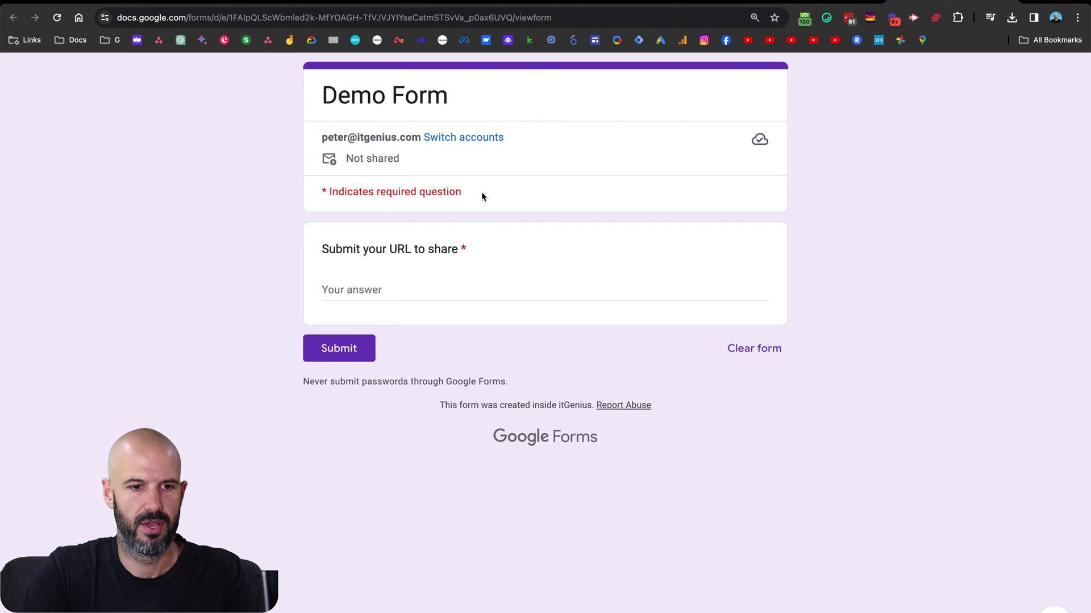
click(386, 289)
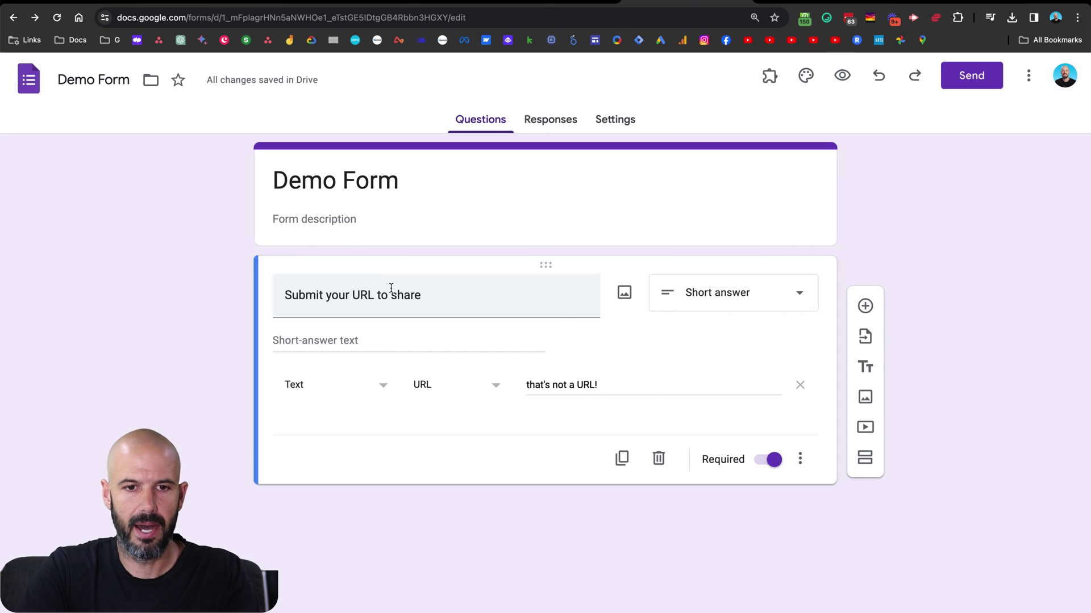
Deselect the URL question in the form editor before opening the linked responses sheet
click(495, 205)
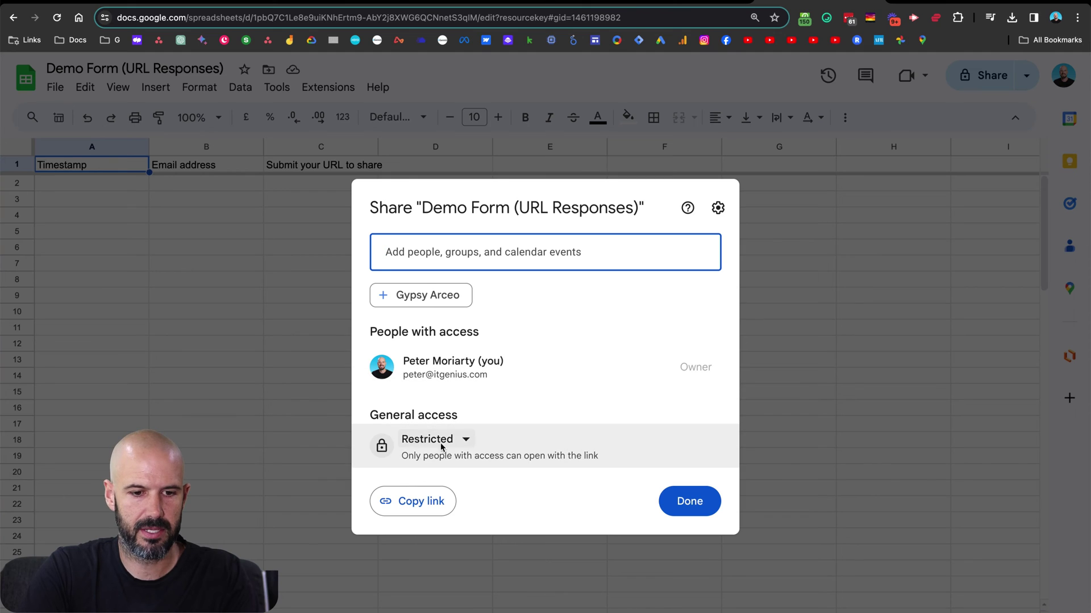
Set general access to Anyone with the link as Viewer, copy the link and close sharing
click(424, 441)
click(486, 566)
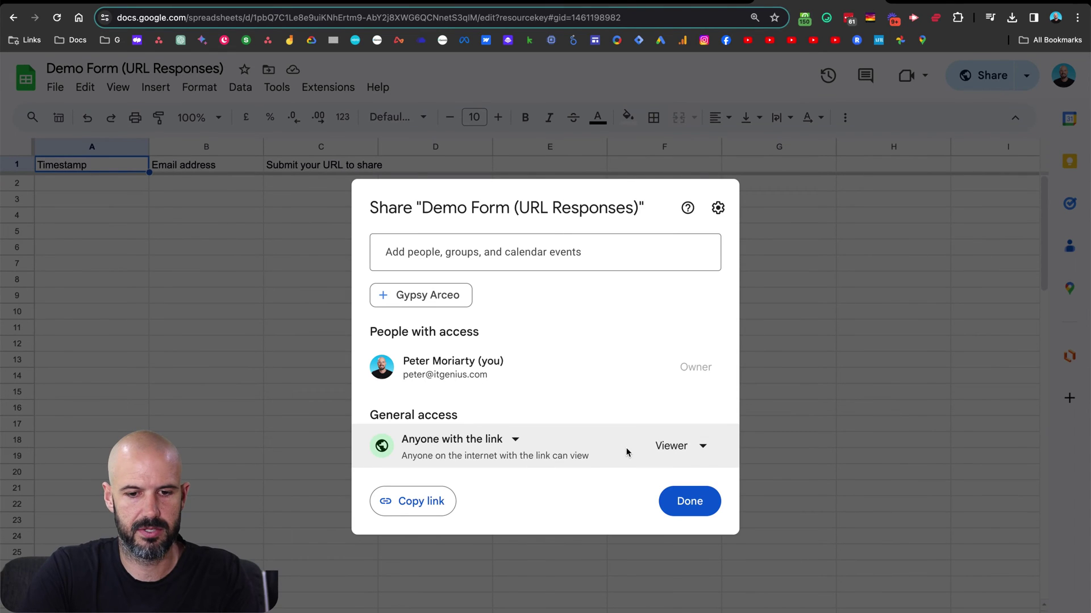
click(431, 502)
click(687, 509)
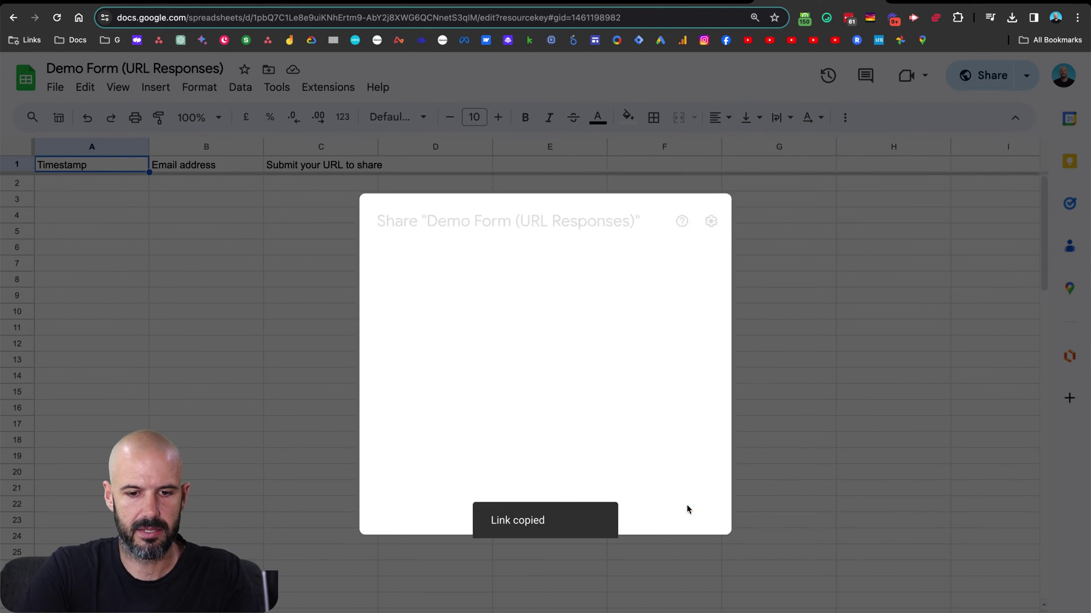
key(ctrl+Tab)
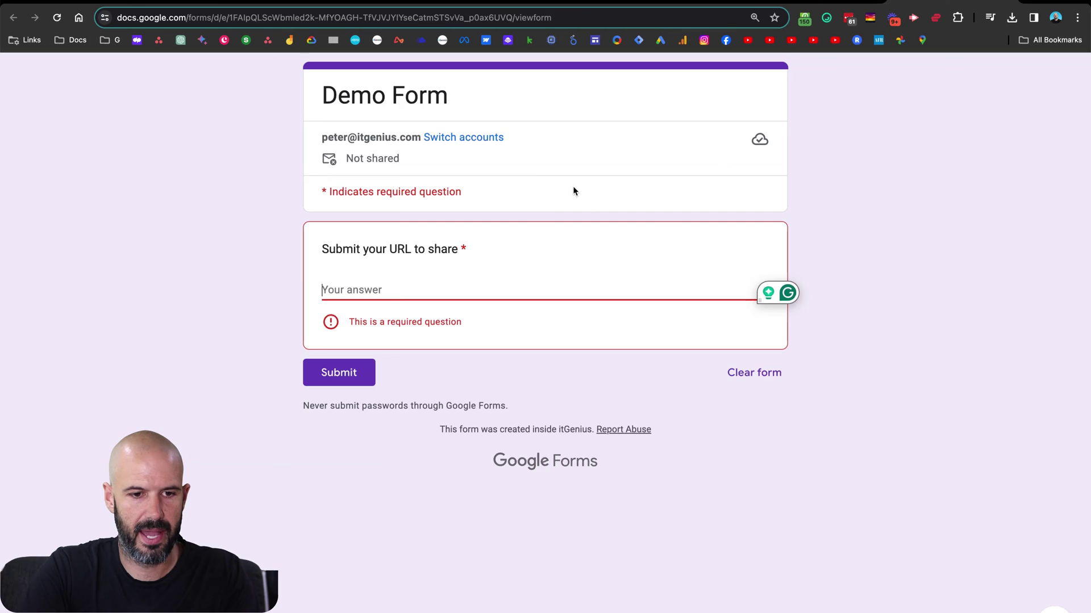
Open the Presentation section of the form's settings
key(ctrl+shift+Tab)
click(615, 125)
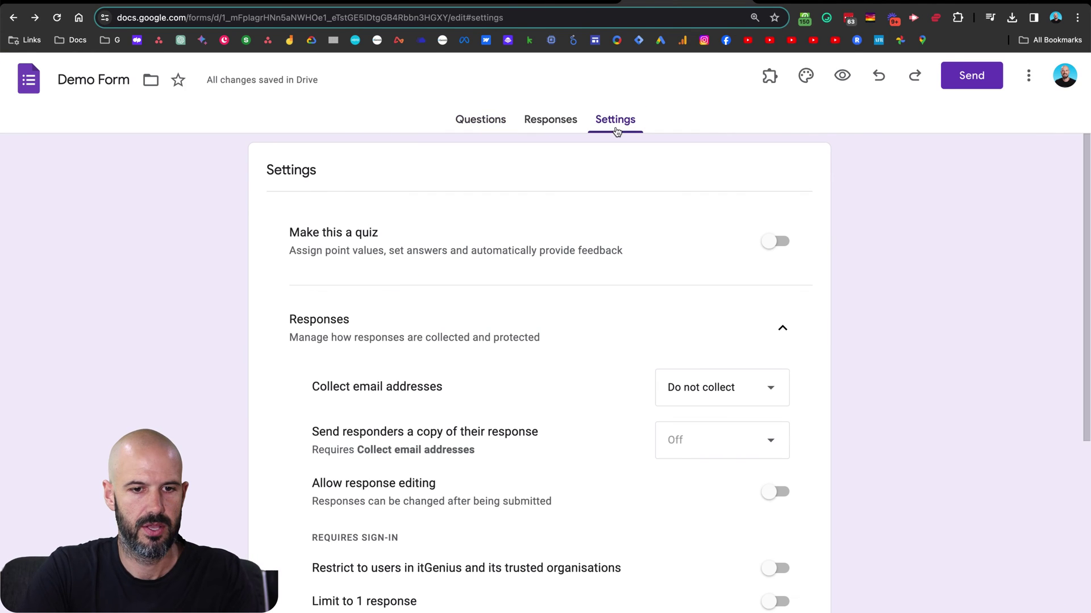
scroll(625, 232, down, 6)
scroll(614, 290, down, 1)
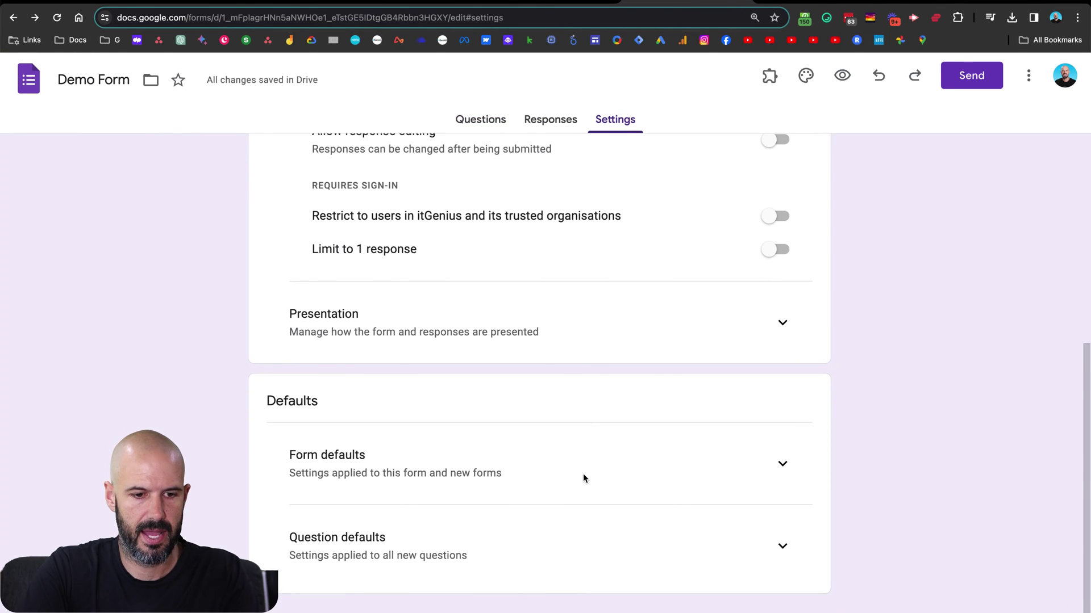
click(614, 322)
Set the confirmation message to 'See results here:' plus the pasted sheet link and save
click(773, 390)
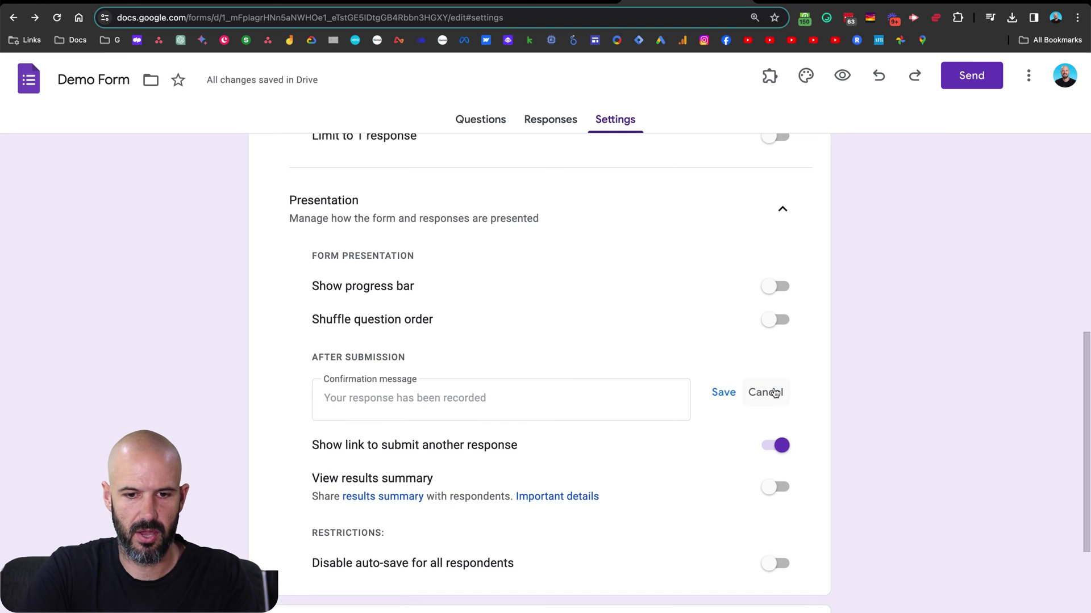
click(571, 394)
text(See )
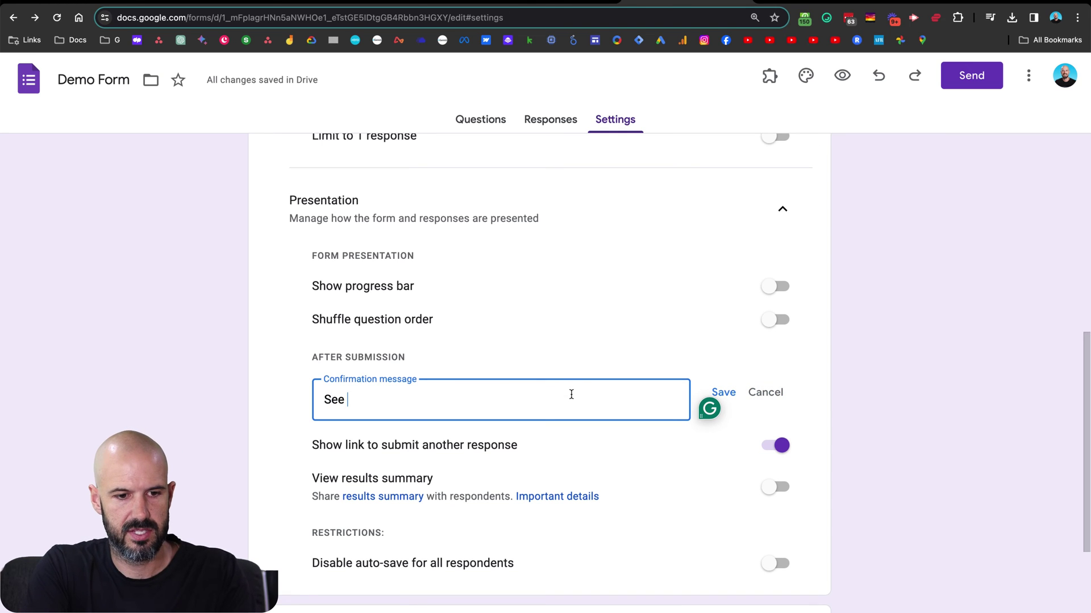
text(results her)
key(super+v)
click(724, 392)
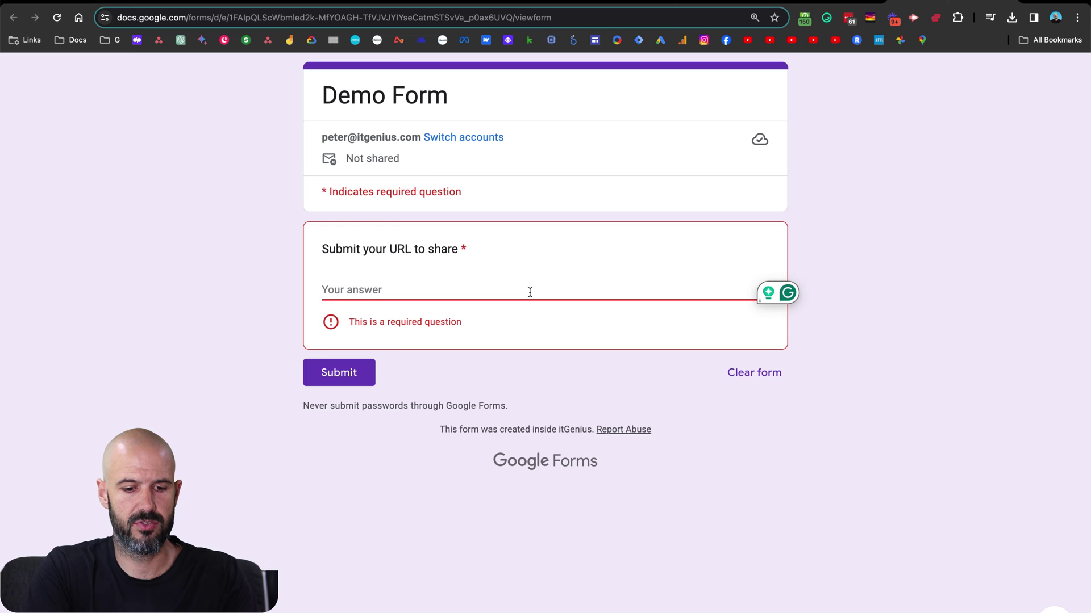
Enter plain text 'here' to trigger the URL error, then submit itGenius.com instead
text(here is some tesx)
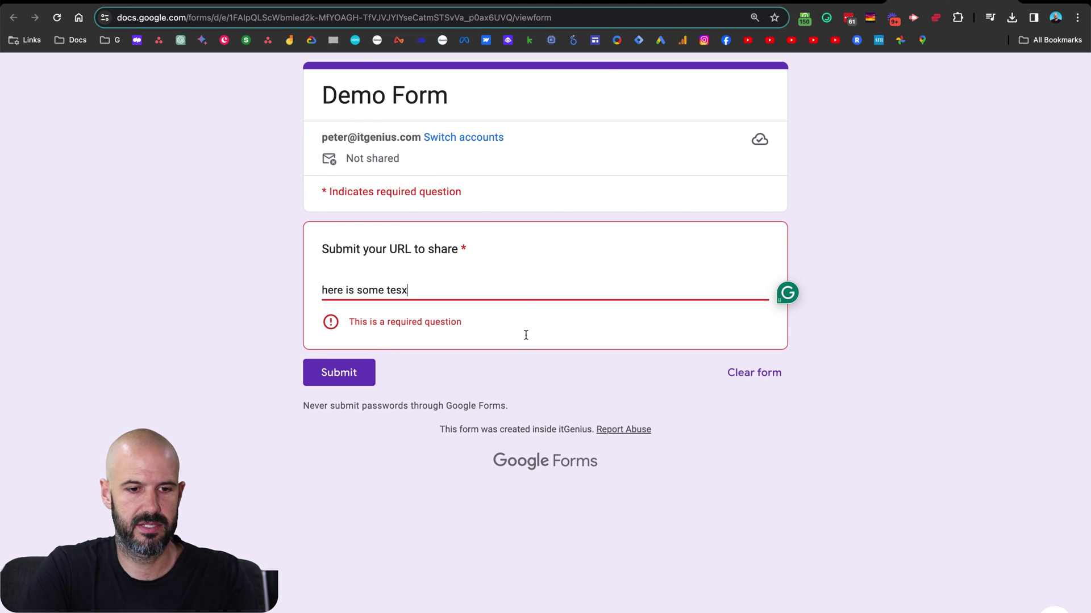
click(486, 324)
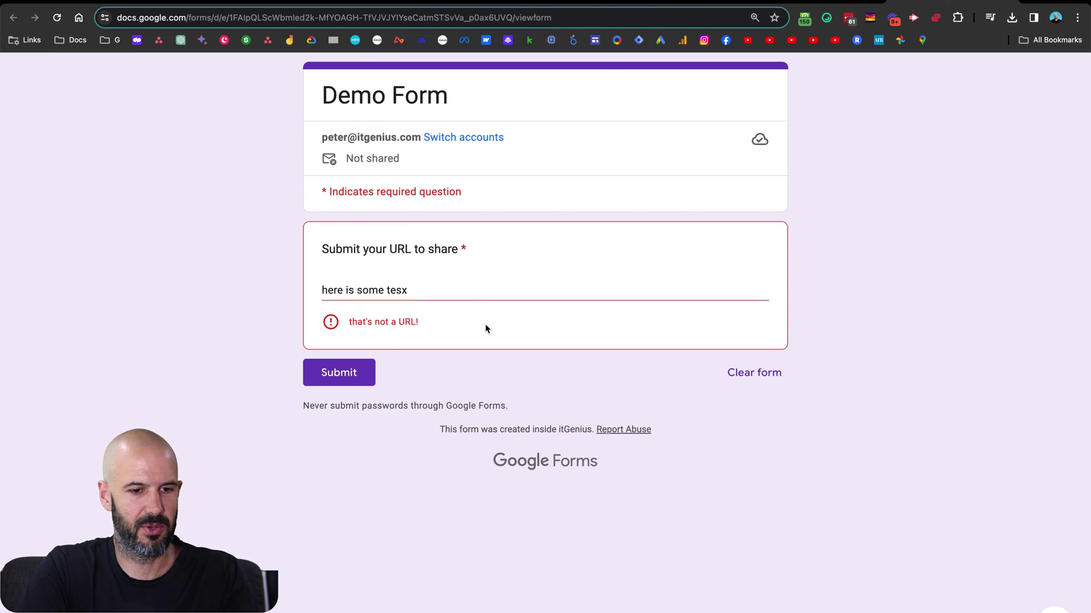
triple_click(468, 297)
text(it)
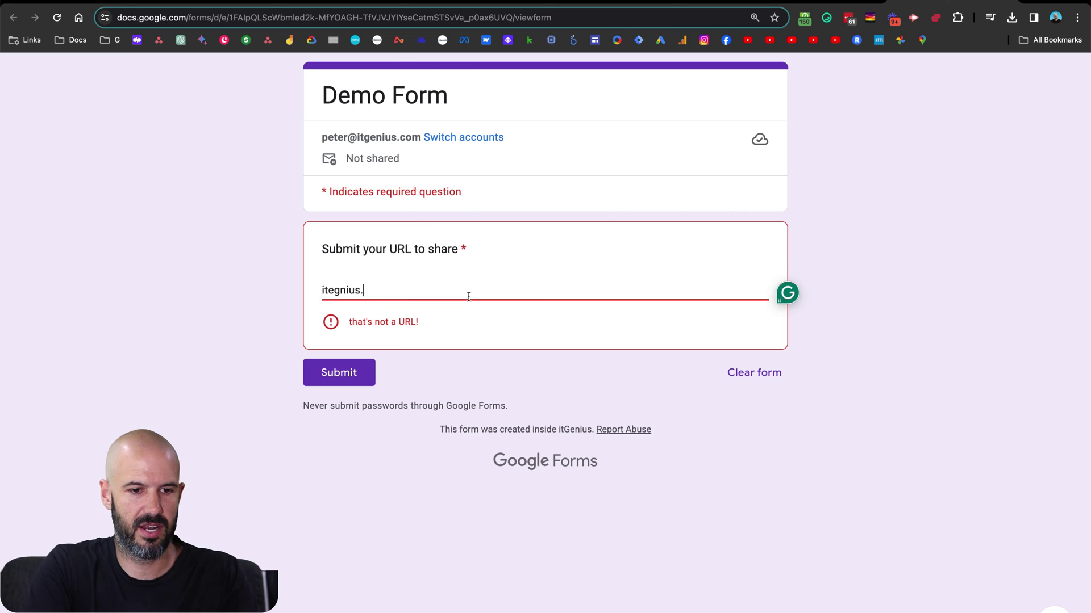
text(Genius.com)
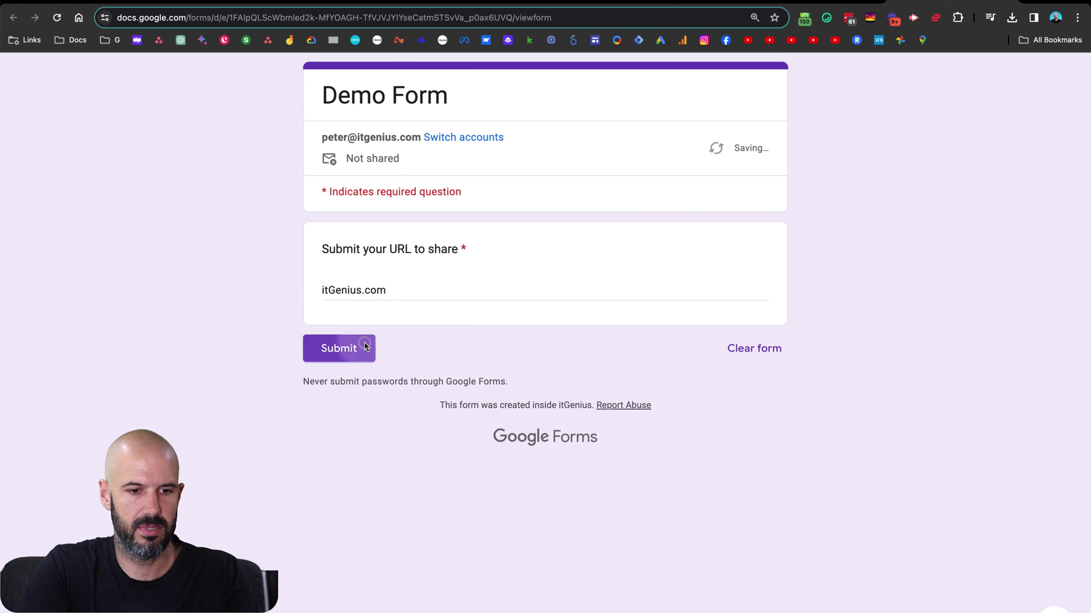
click(364, 347)
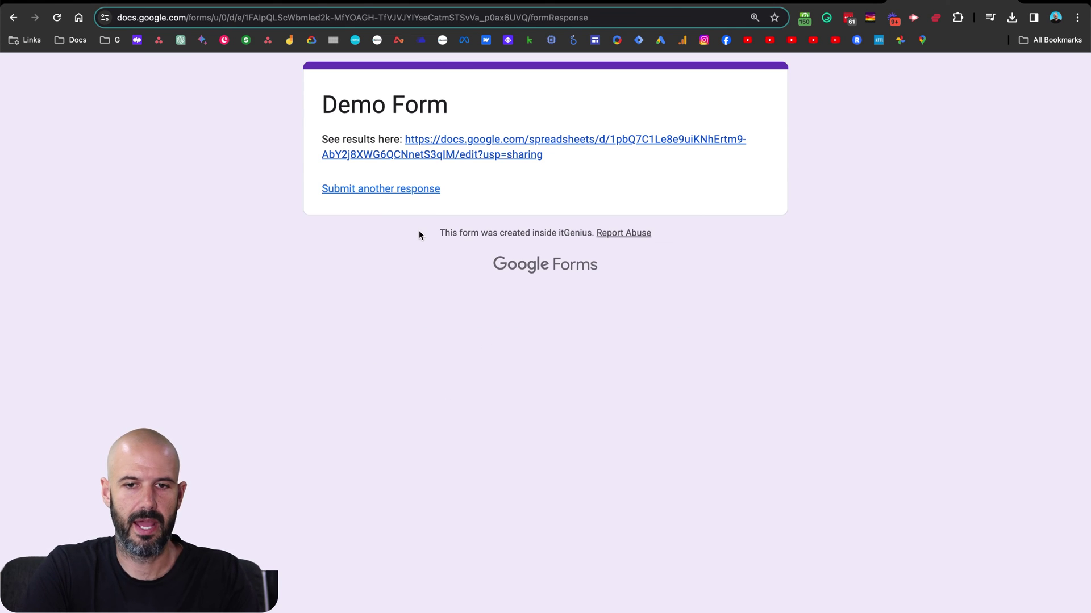
Submit test.com, google.com and Asana.com as further responses
click(398, 298)
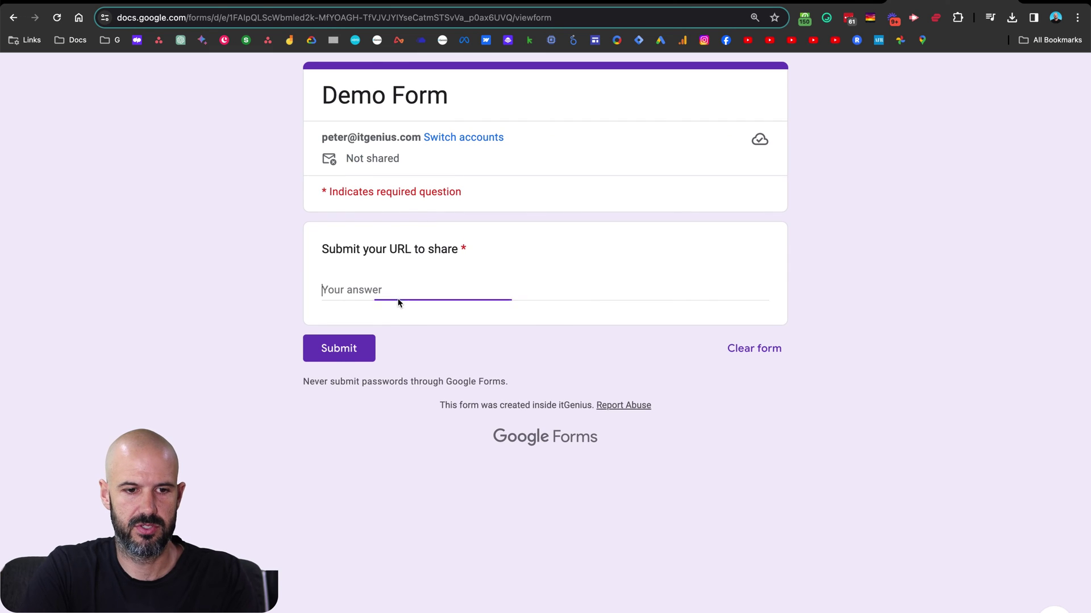
text(test.com)
key(Return)
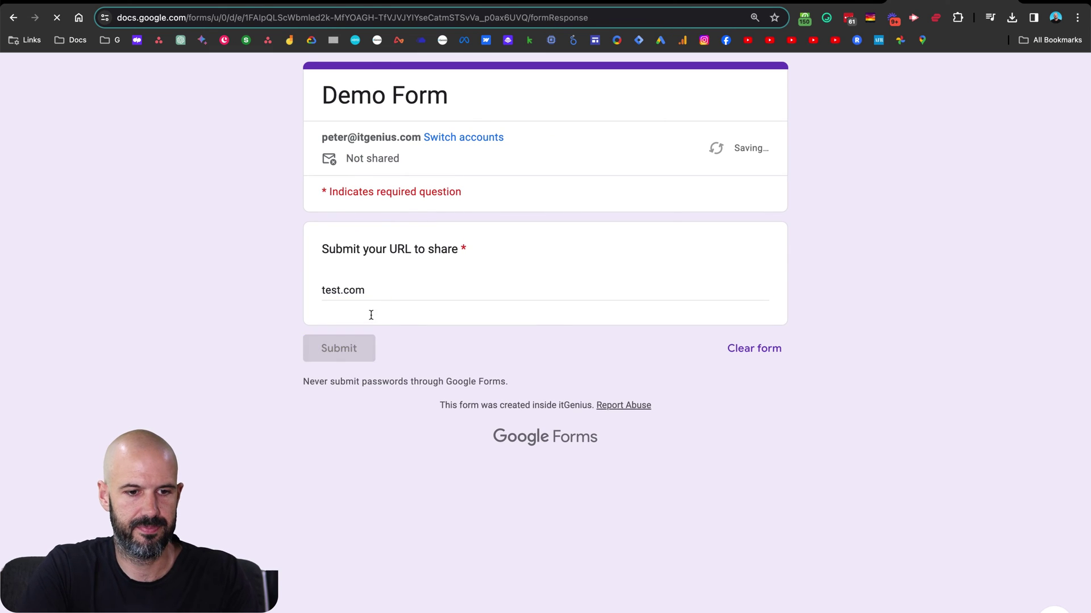
key(super+bracketleft)
click(374, 288)
text(g)
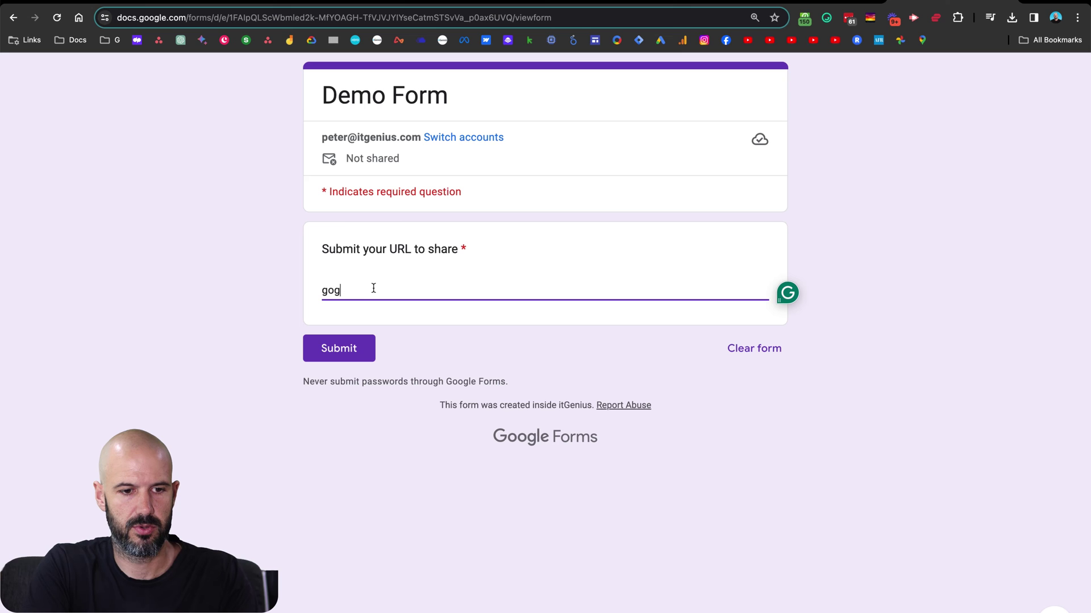
text(oogle.com)
key(Return)
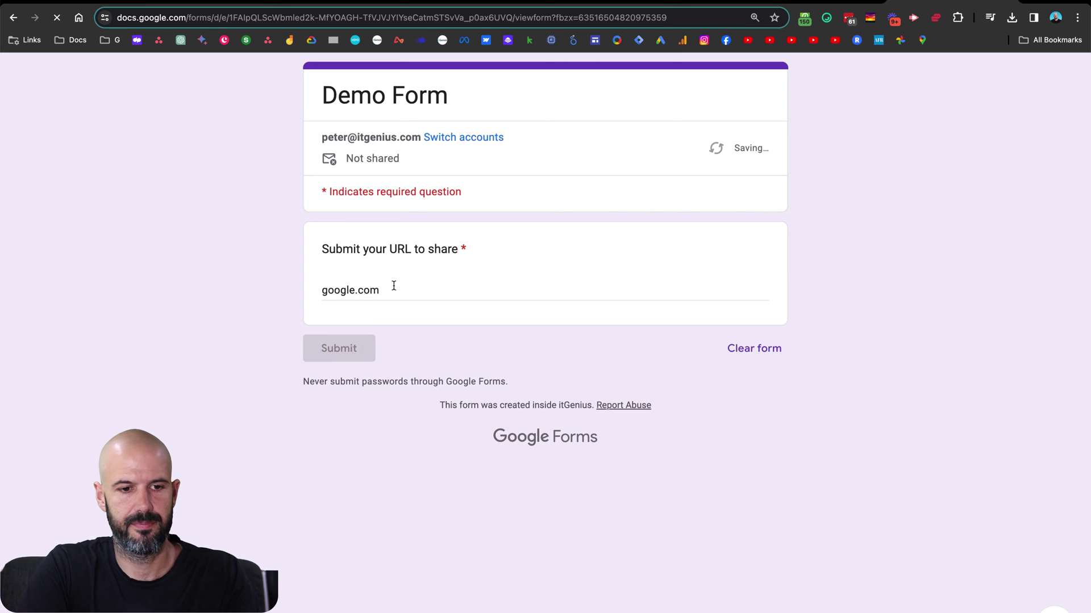
key(super+bracketleft)
click(341, 289)
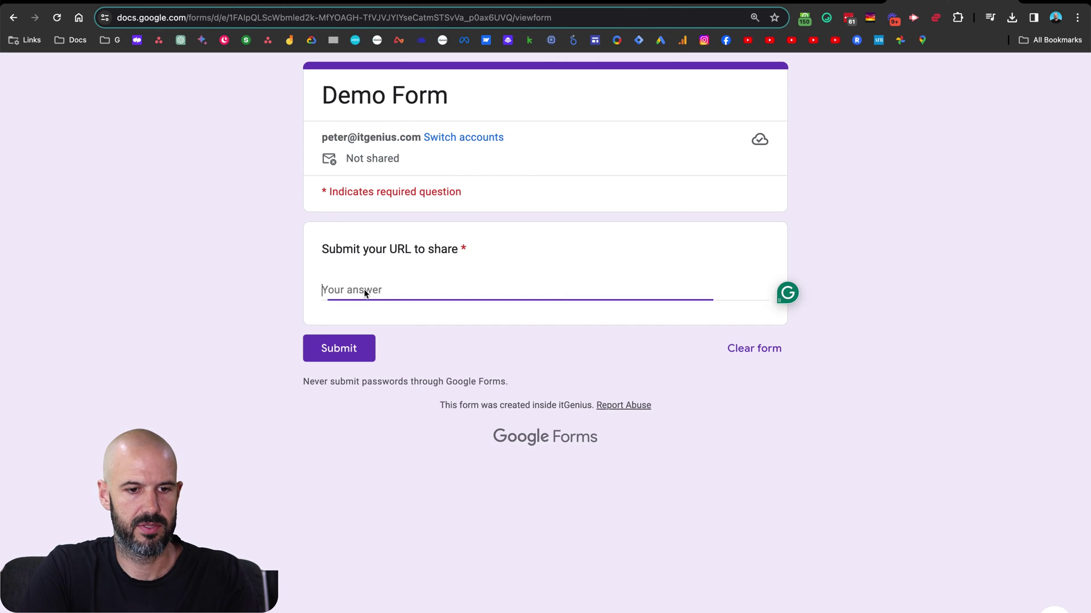
text(Asana.com)
click(337, 361)
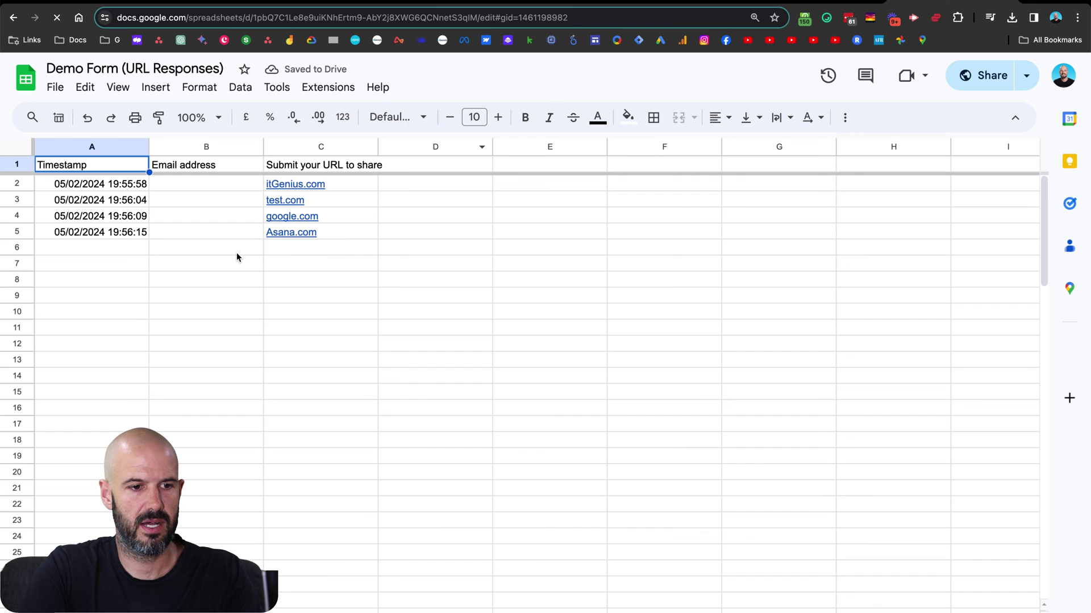
Open the responses sheet from the results link and check the four submitted URLs
click(122, 269)
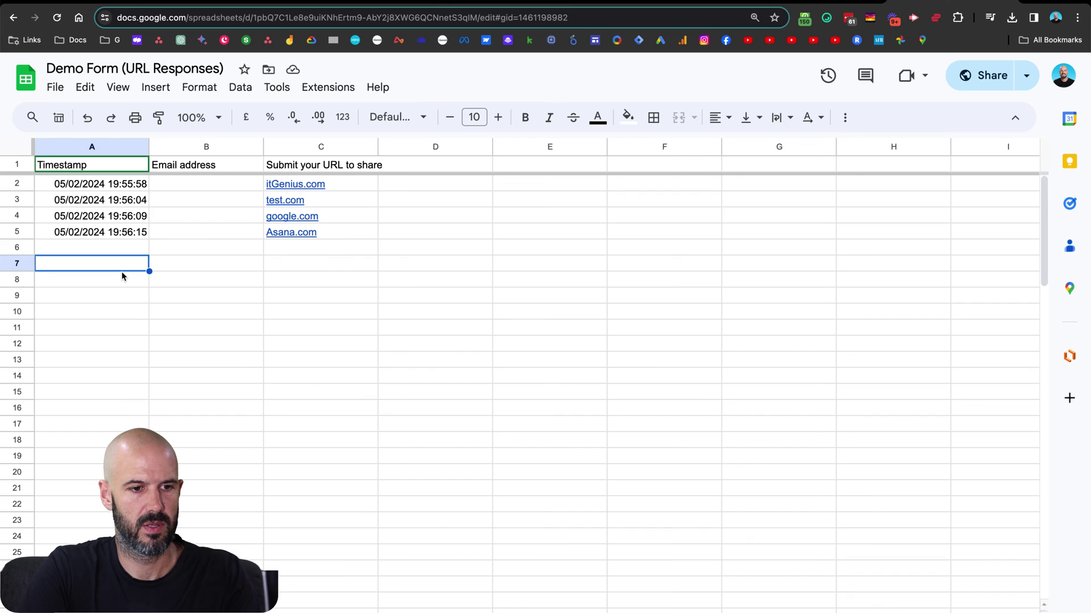
click(345, 189)
key(Down)
key(Down)
key(Down)
Bring up the sheet's version history, showing the four URL responses as one form-responses edit
click(318, 262)
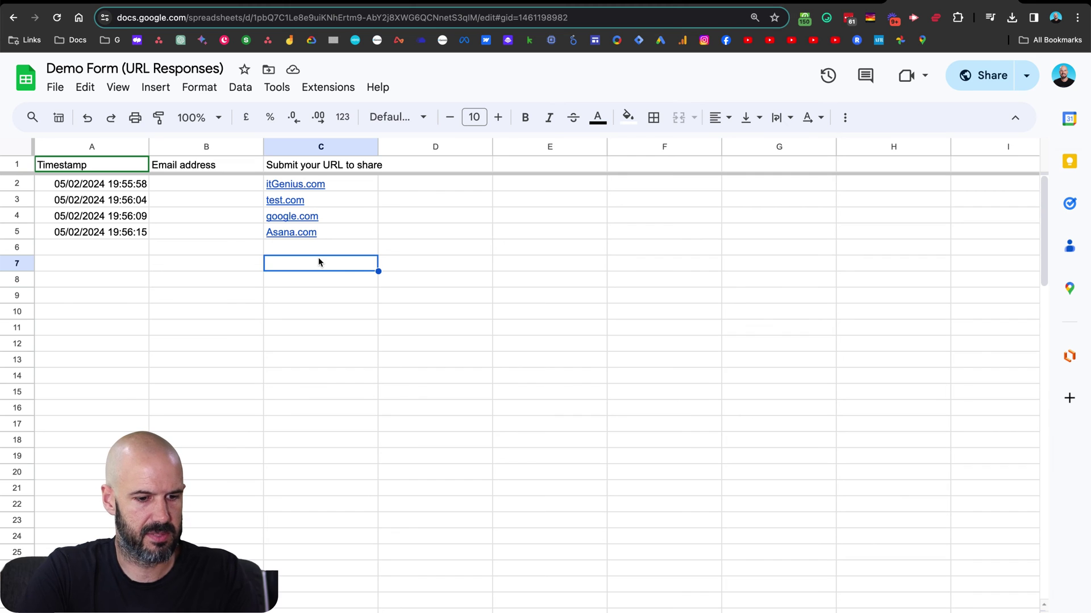
click(110, 249)
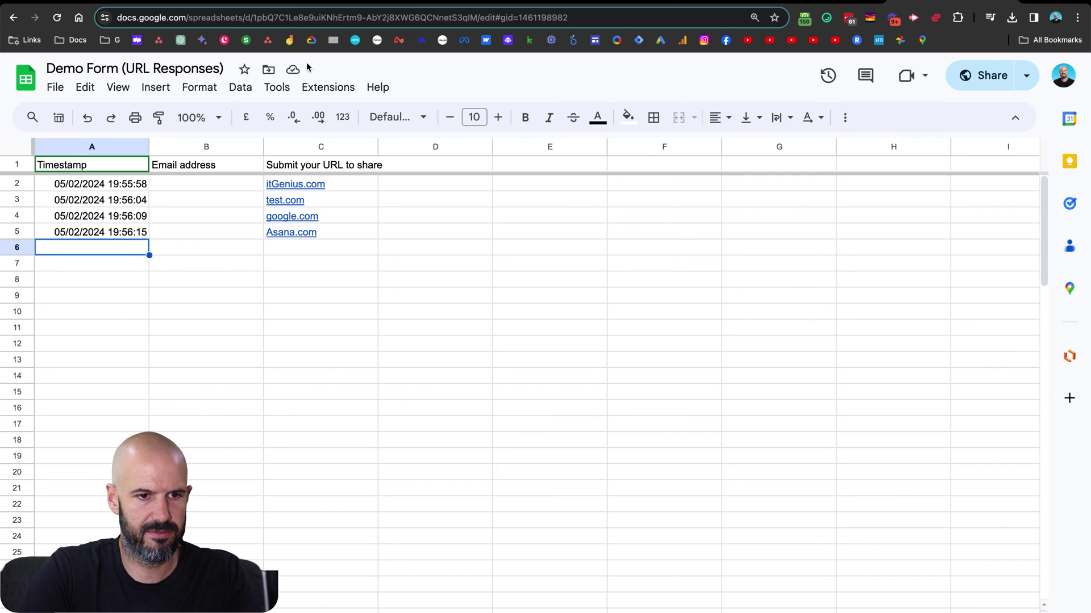
click(829, 76)
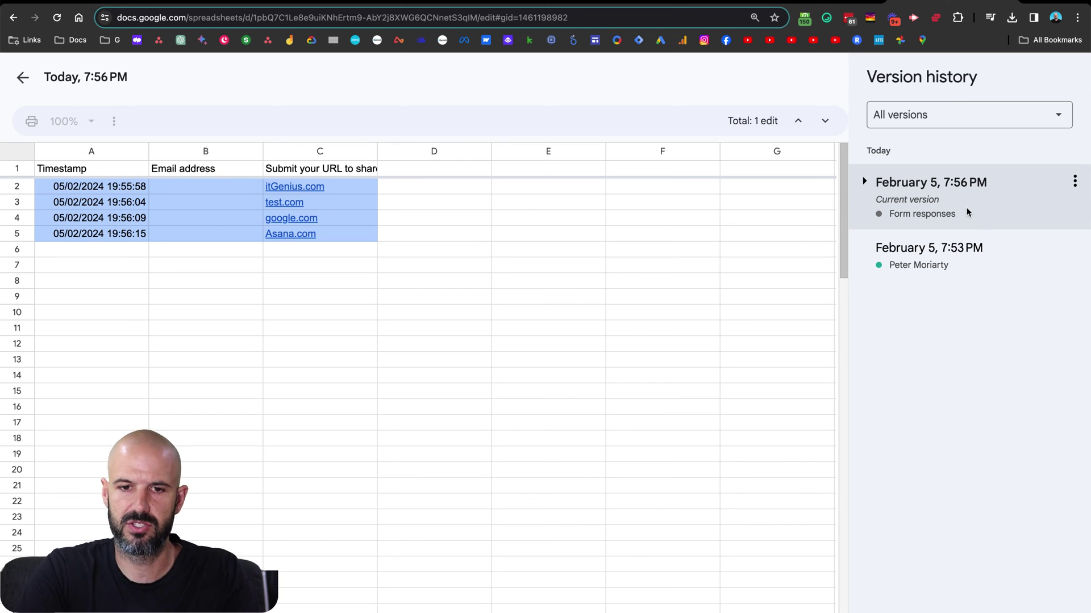
click(22, 81)
drag(207, 183, 207, 243)
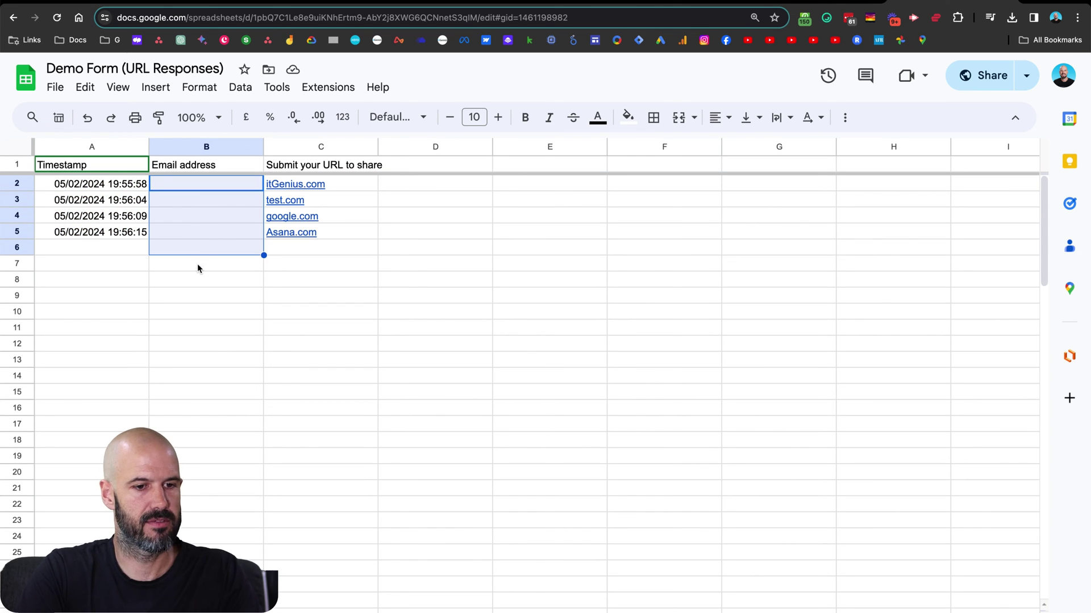
click(197, 264)
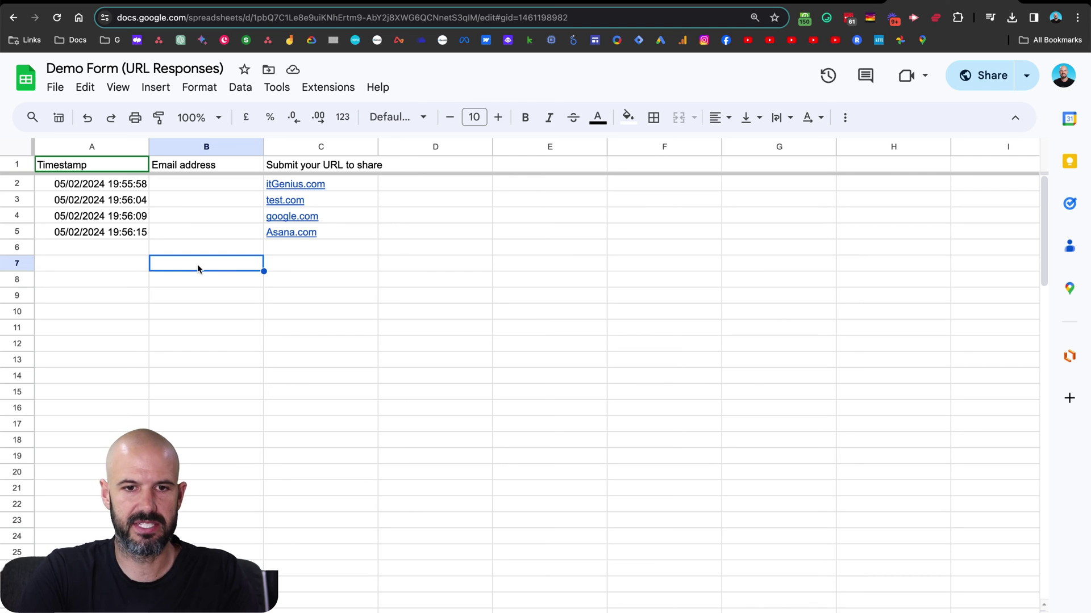
Return to the Demo Form settings page with the results-link confirmation message
key(ctrl+Tab)
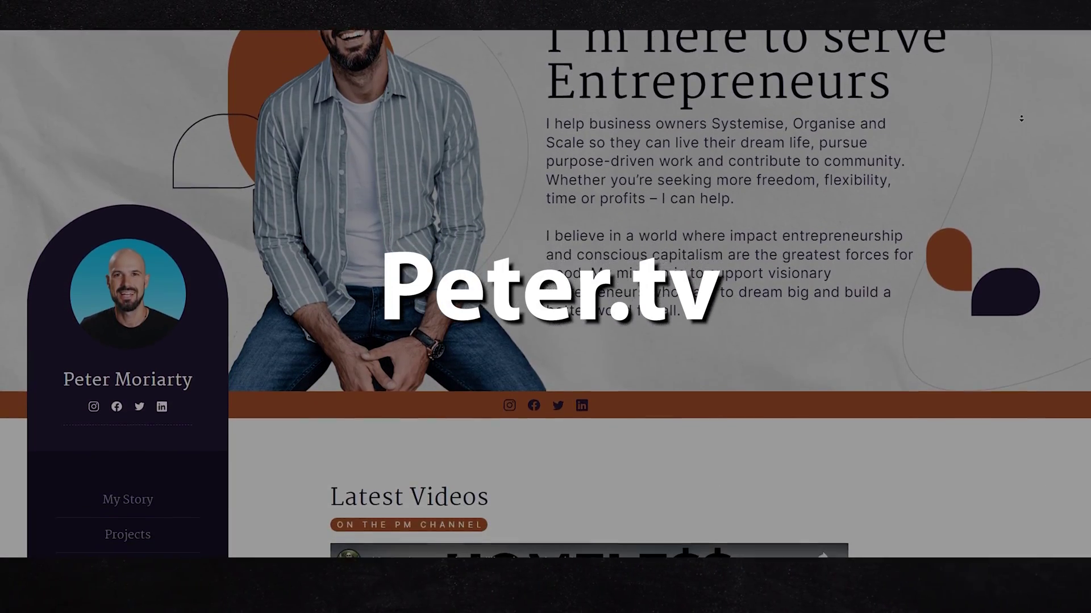
scroll(1021, 119, down, 4)
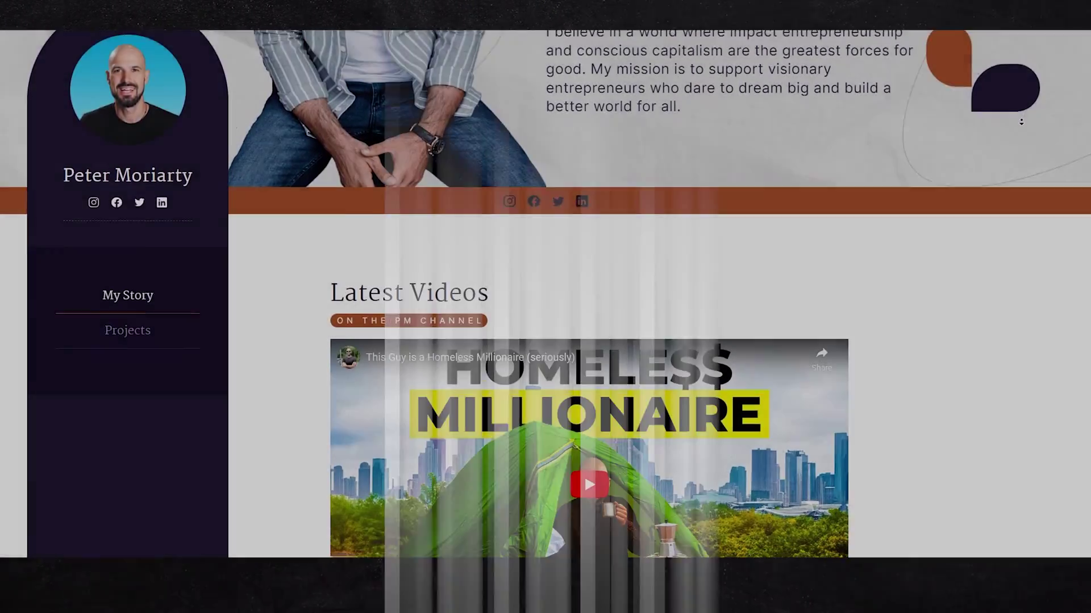
scroll(1021, 122, down, 5)
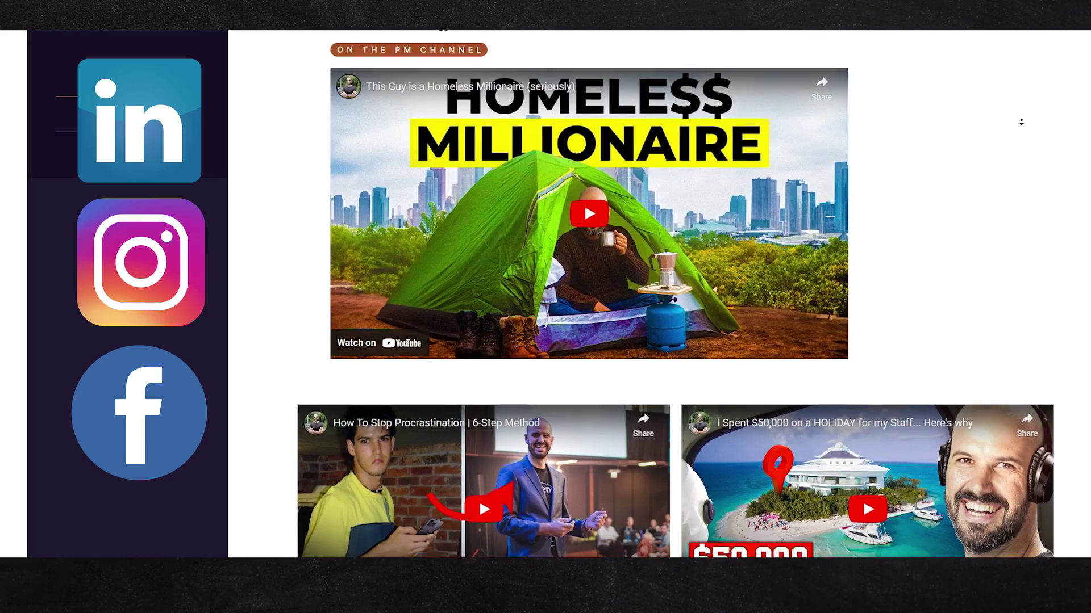
scroll(1021, 122, down, 5)
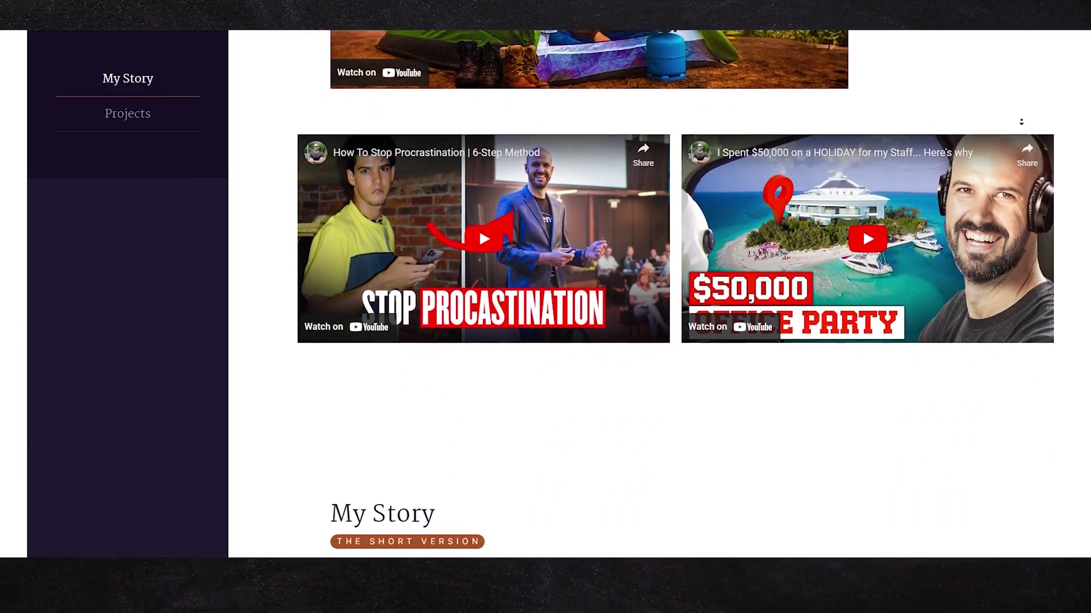